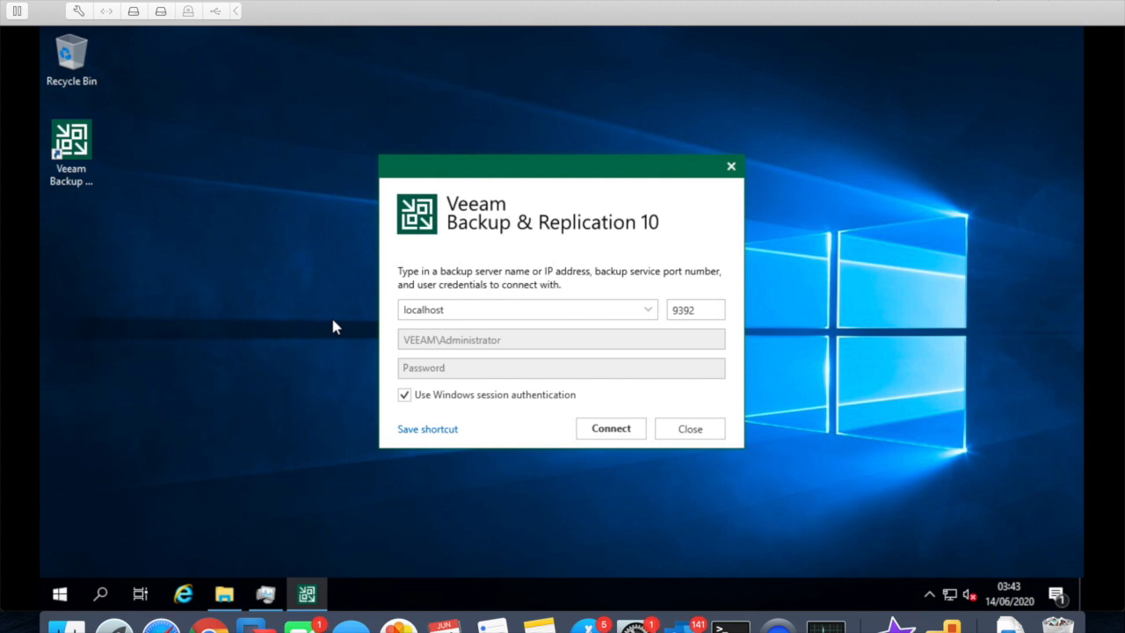
# - Connect to the localhost backup server on port 9392 using Windows session authentication
pyautogui.click(670, 312)
pyautogui.click(648, 311)
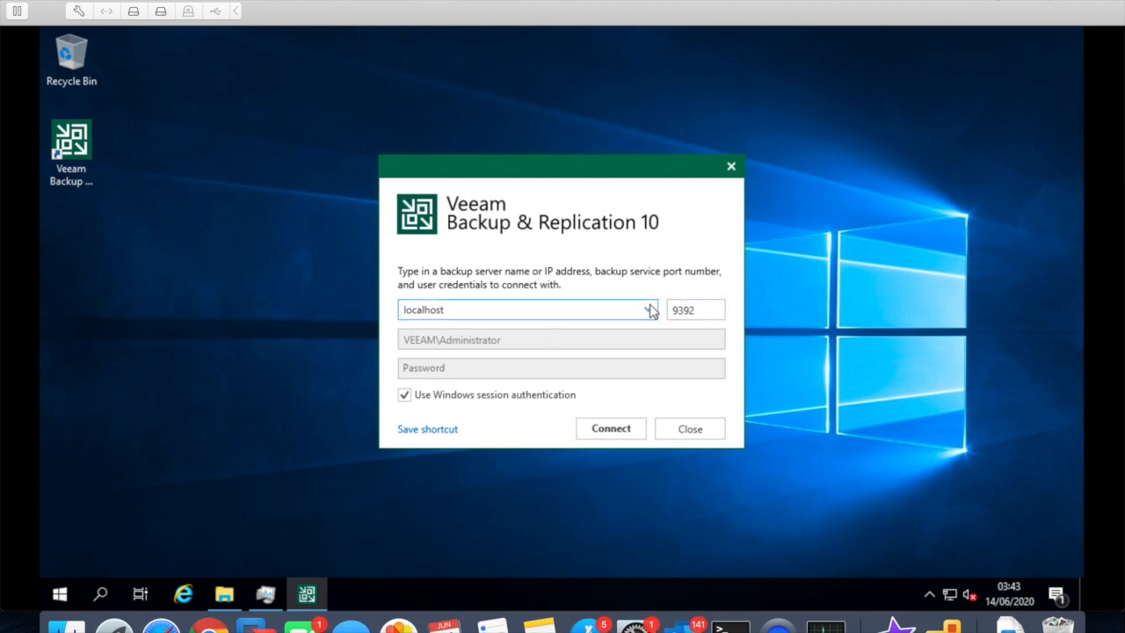
pyautogui.click(616, 274)
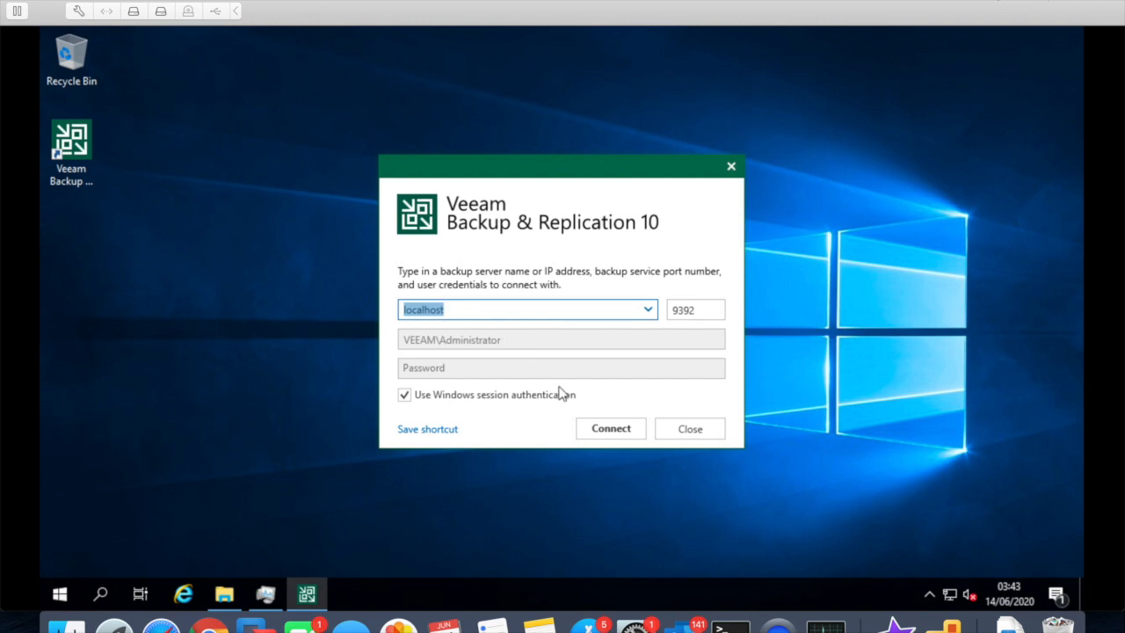
pyautogui.click(632, 434)
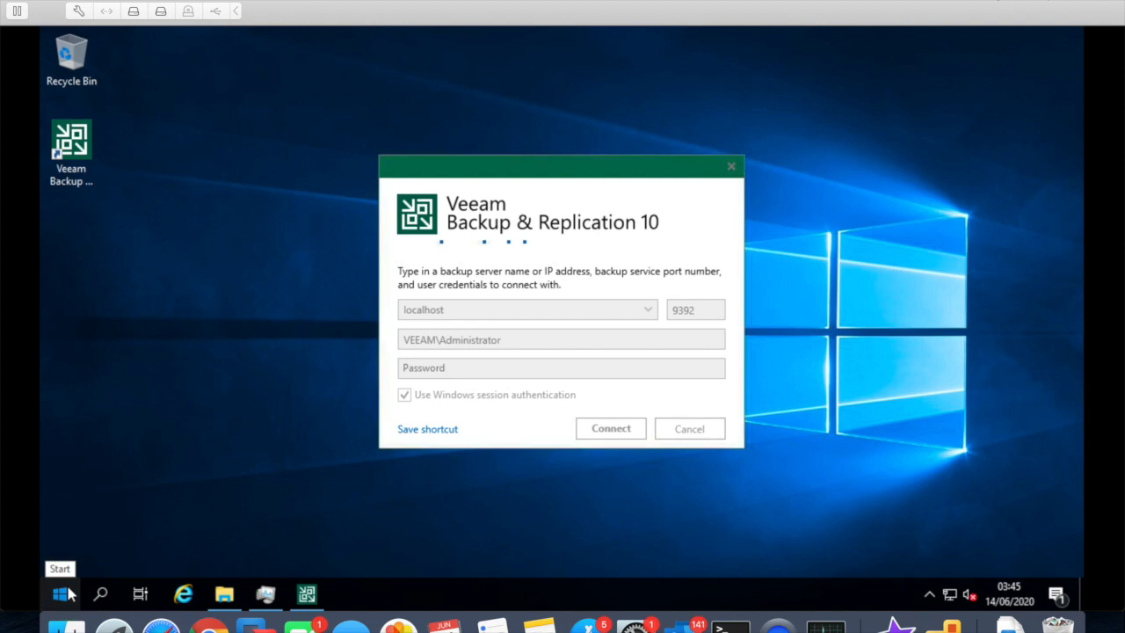
# - Open the Windows Services console by running services.msc
pyautogui.rightClick(60, 594)
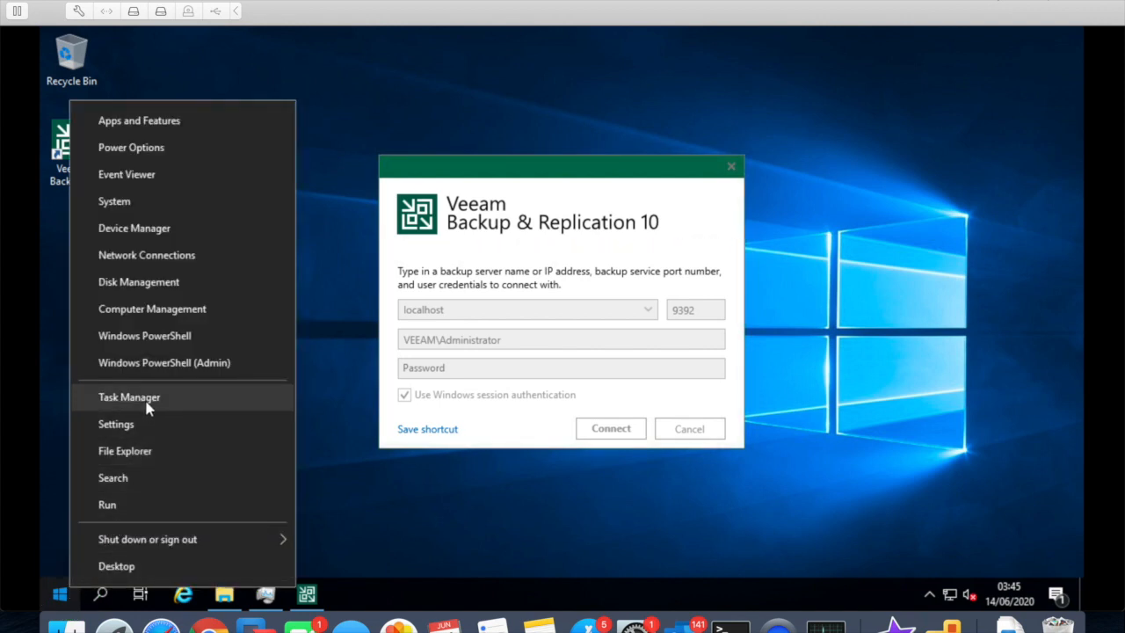
pyautogui.click(137, 507)
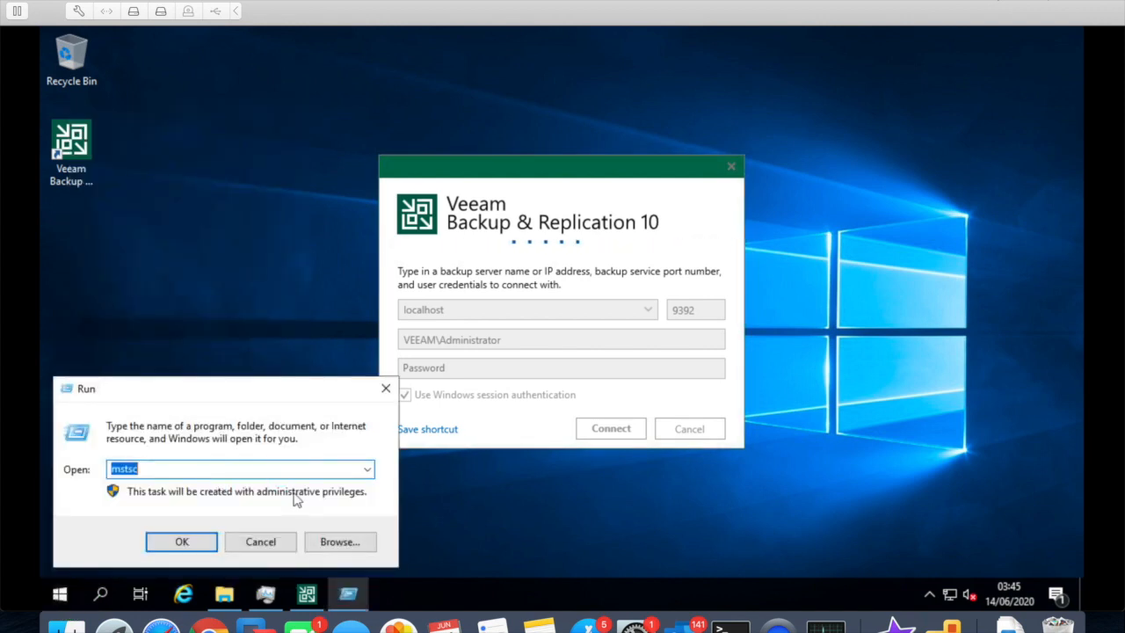
pyautogui.write('services.msc')
pyautogui.press('Return')
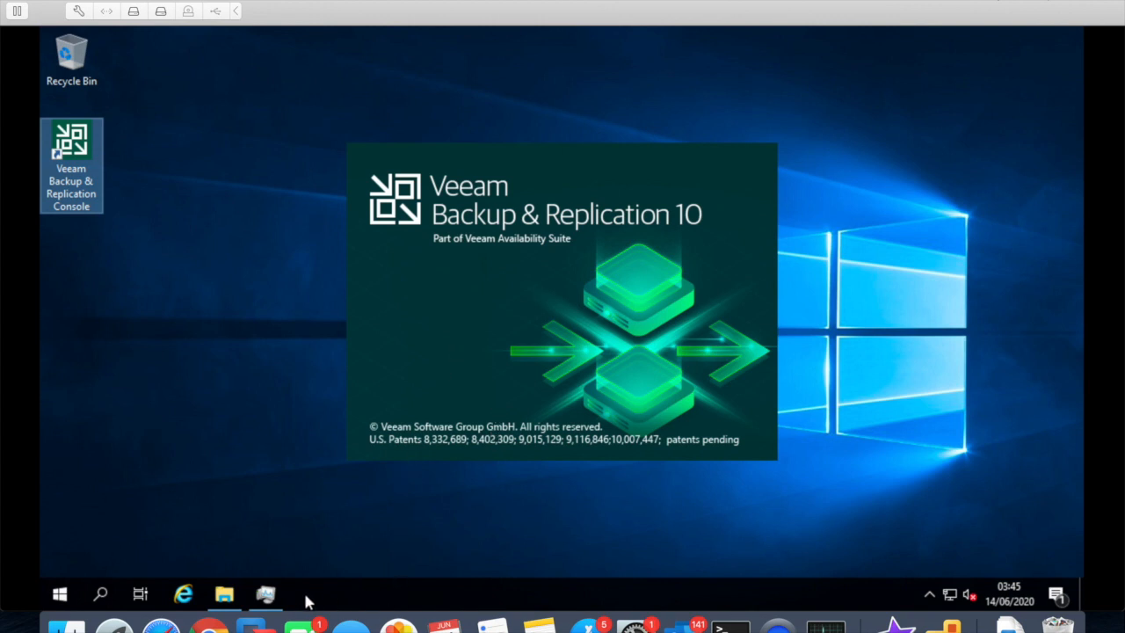
# - Check the backup server's memory and CPU performance in Task Manager
pyautogui.click(265, 594)
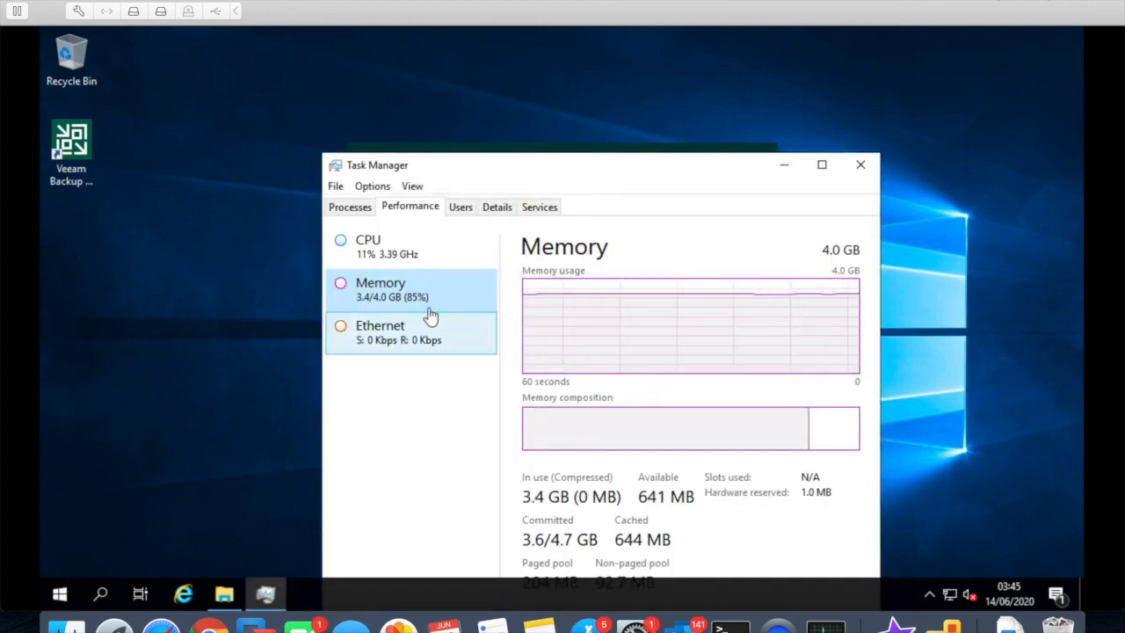
pyautogui.click(396, 250)
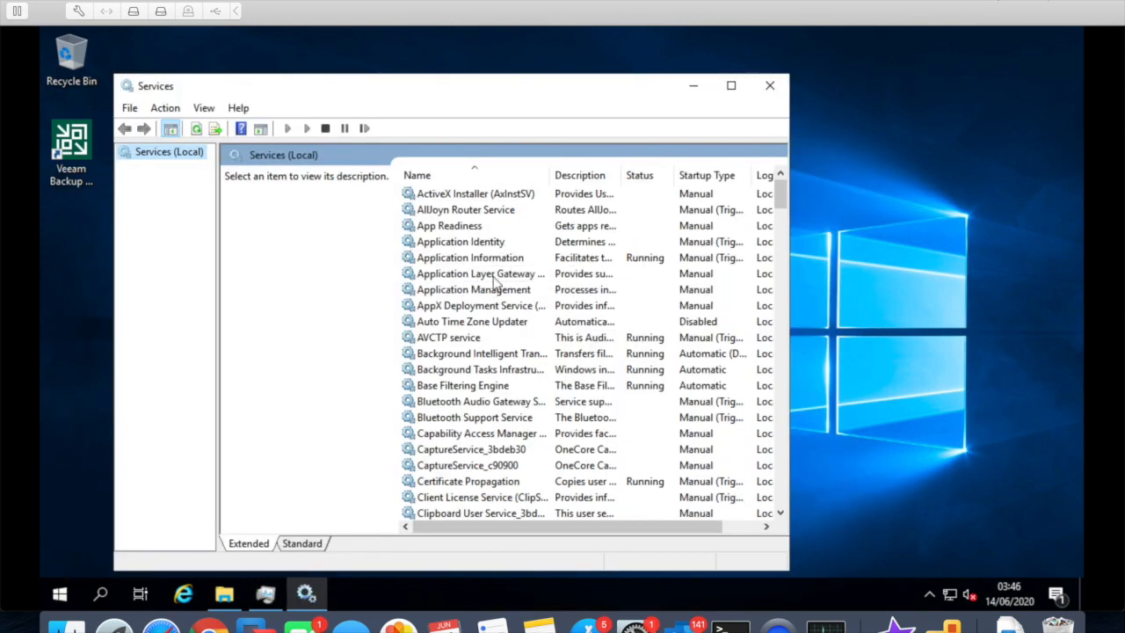
# - Check the status of the Veeam services in the Services console, and minimise its window when finished
pyautogui.click(493, 277)
pyautogui.press('v')
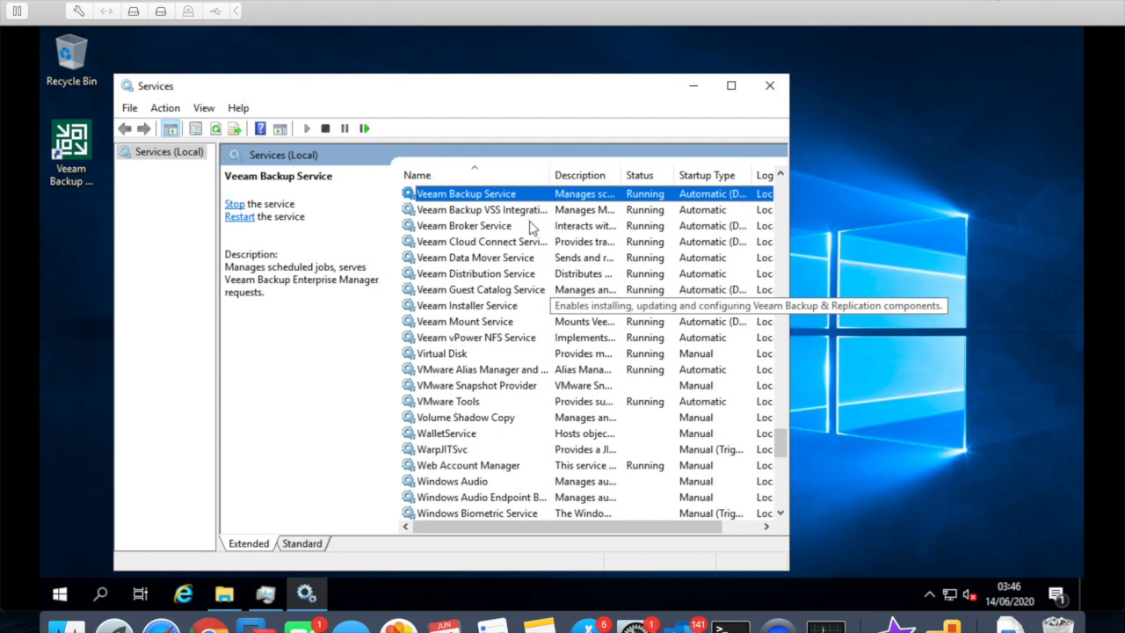
pyautogui.click(779, 174)
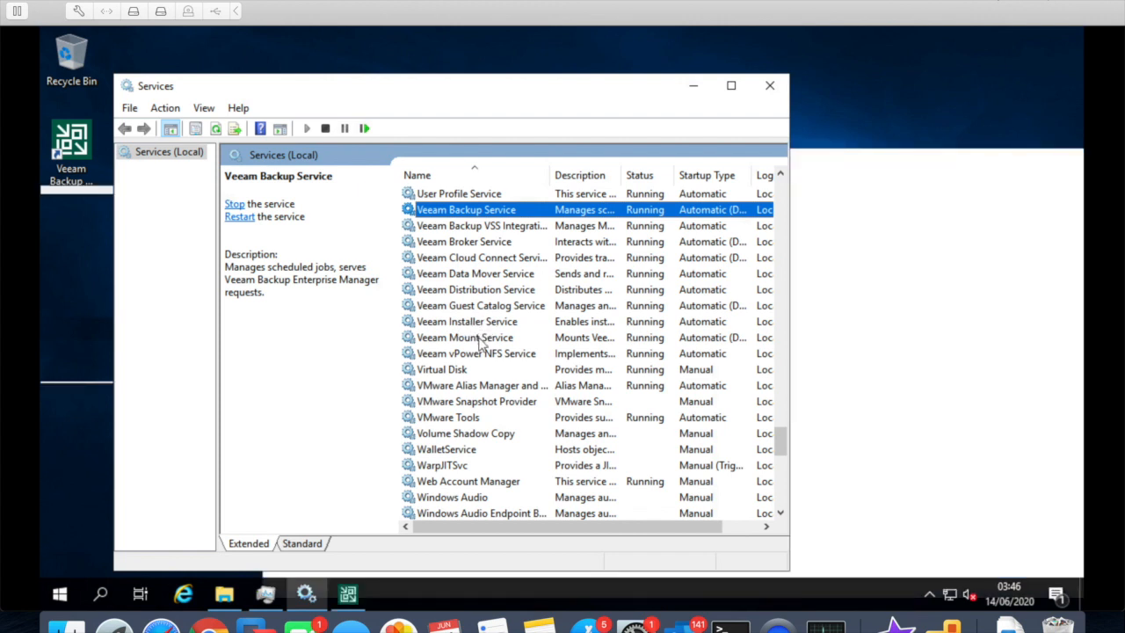
pyautogui.click(691, 88)
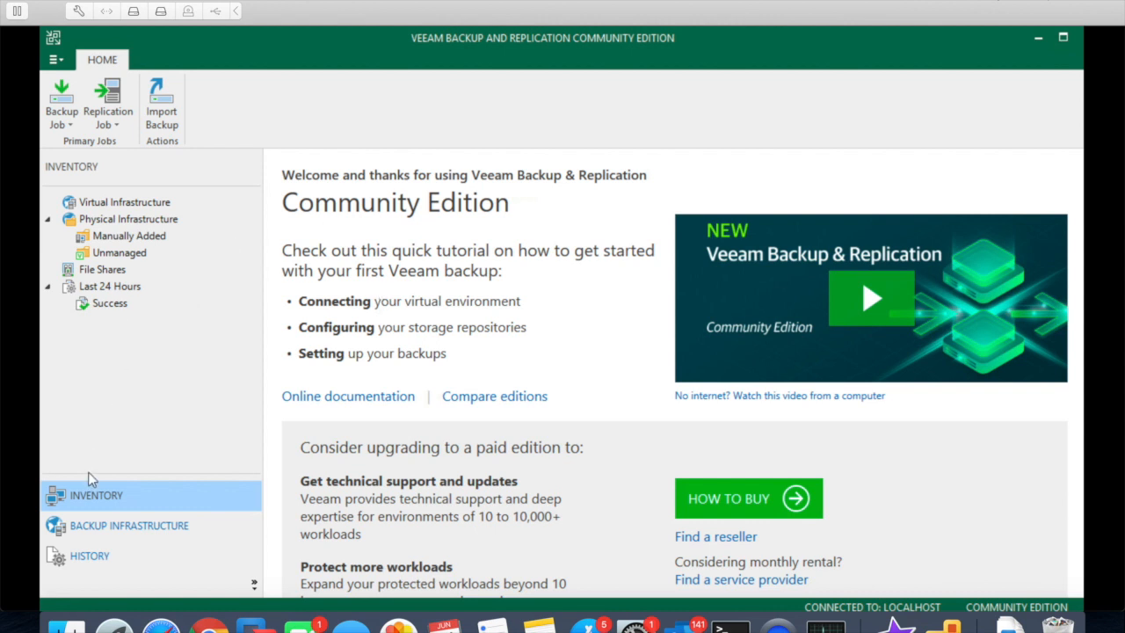
# - Look through the Backup Infrastructure and History views and return to the Inventory view
pyautogui.click(182, 531)
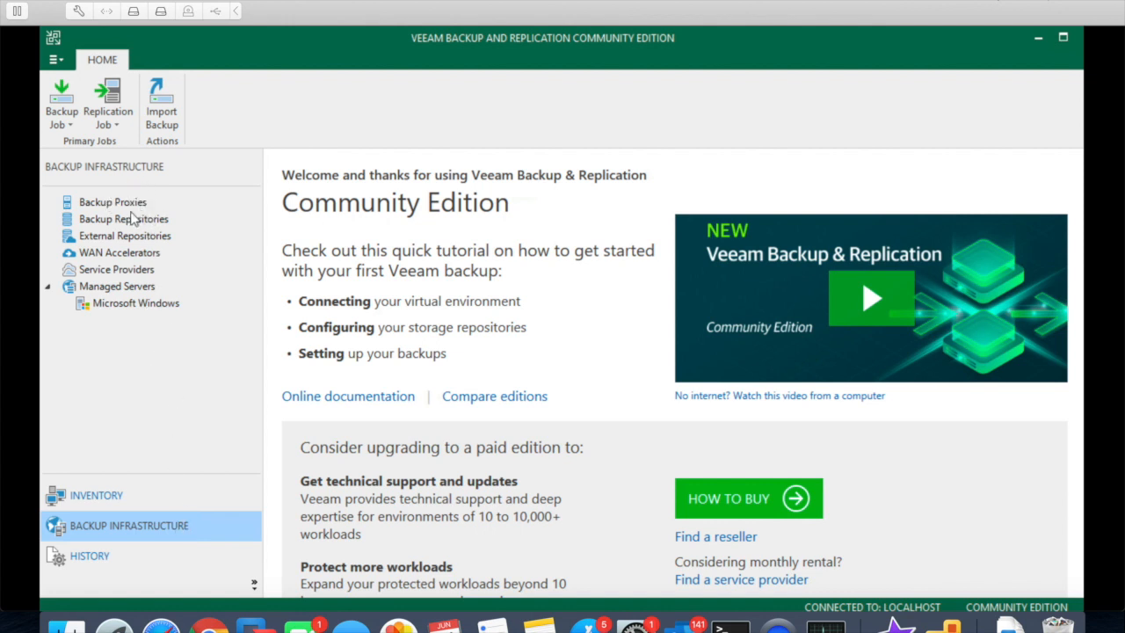
pyautogui.click(115, 497)
pyautogui.click(123, 556)
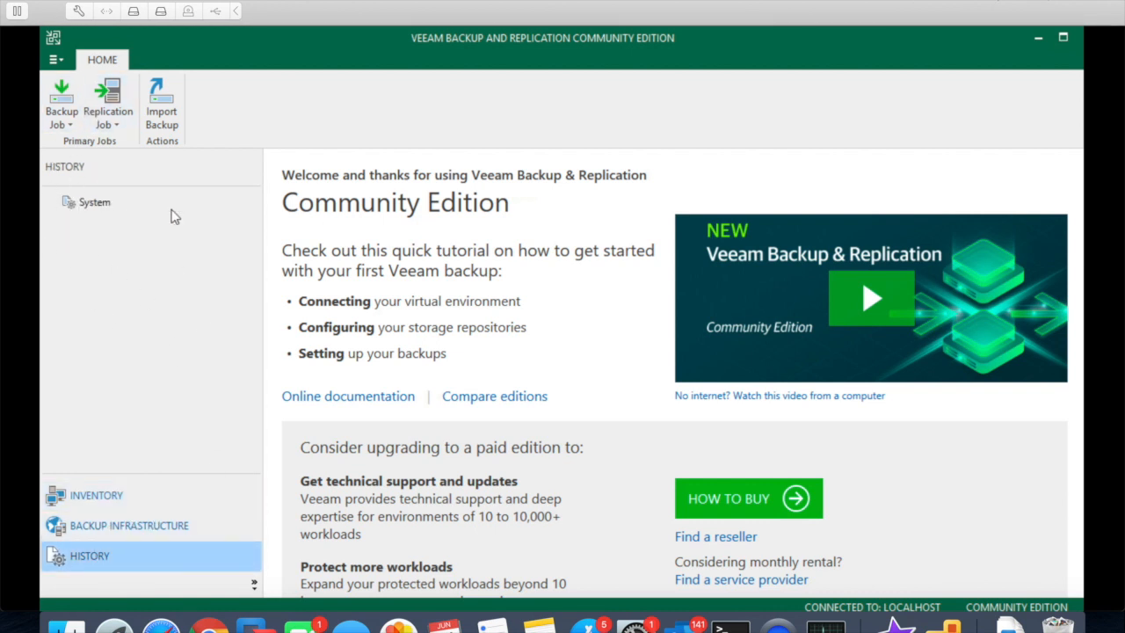
pyautogui.click(120, 492)
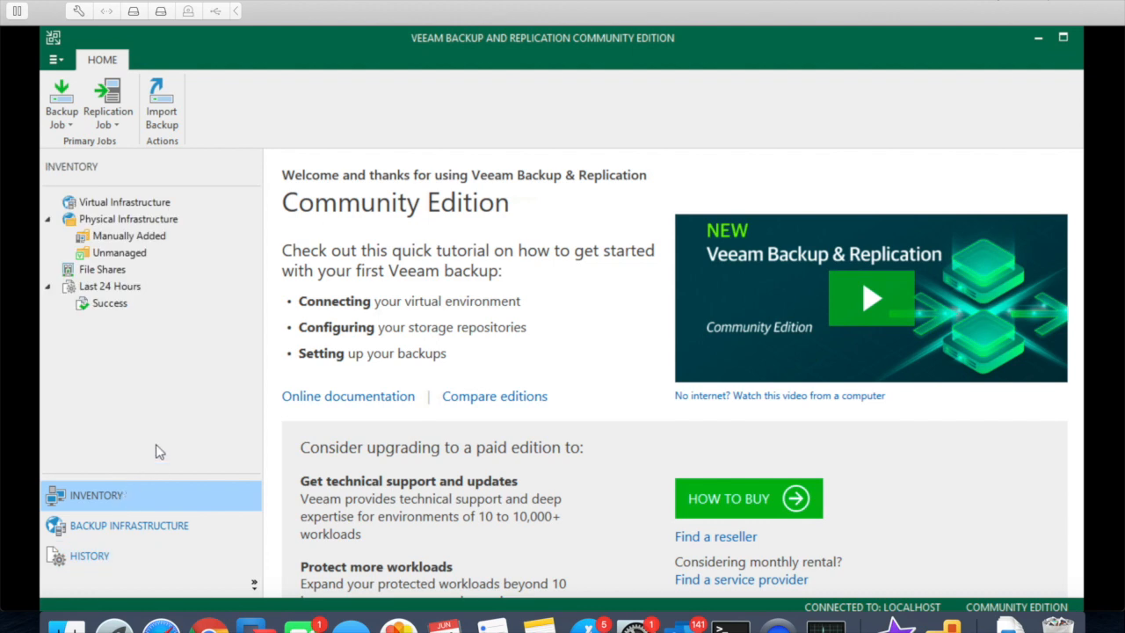
# - Start adding a VMware vSphere server of type vSphere to the Virtual Infrastructure inventory
pyautogui.click(101, 204)
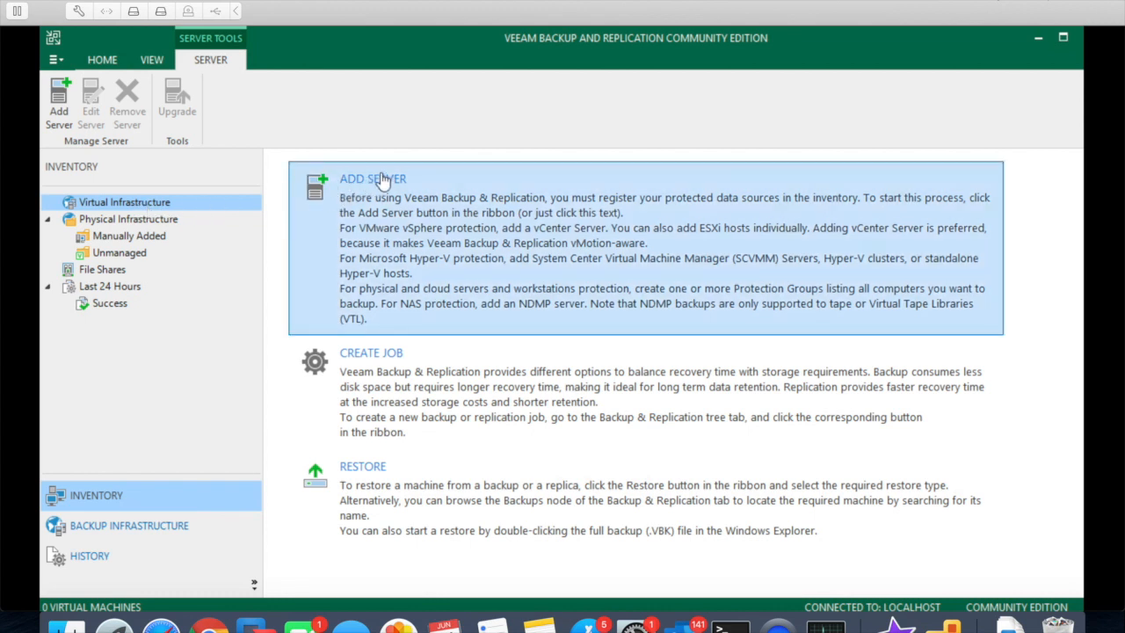
pyautogui.click(381, 178)
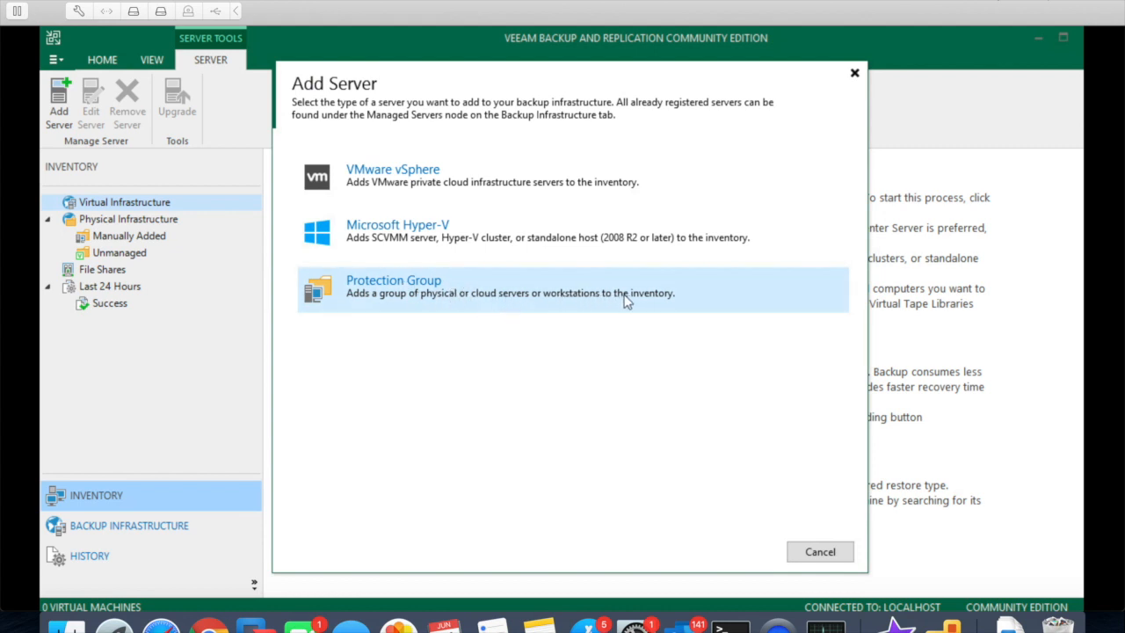
pyautogui.click(376, 186)
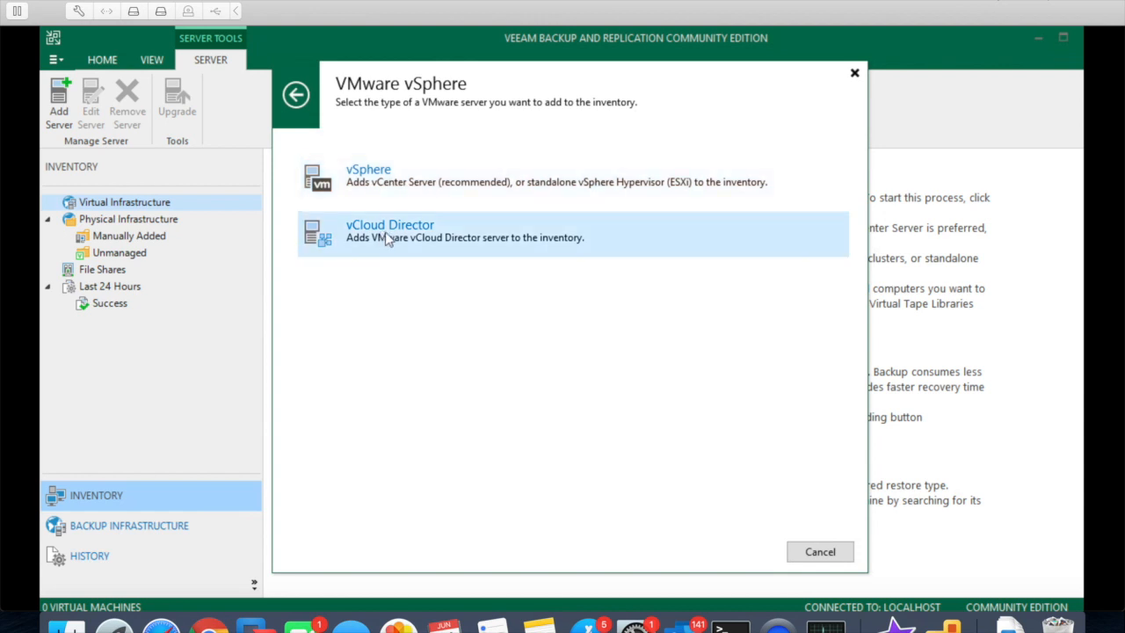
pyautogui.click(379, 180)
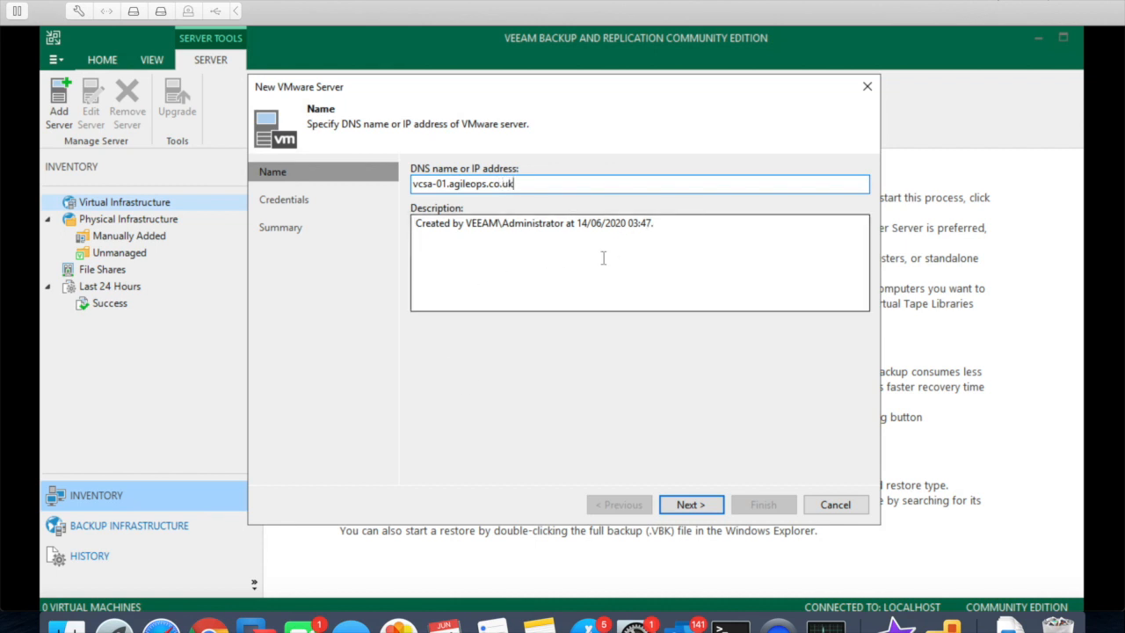
# - Set the new VMware server's DNS name to vcsa-02.agileops.co.uk and continue to its credentials
pyautogui.click(442, 184)
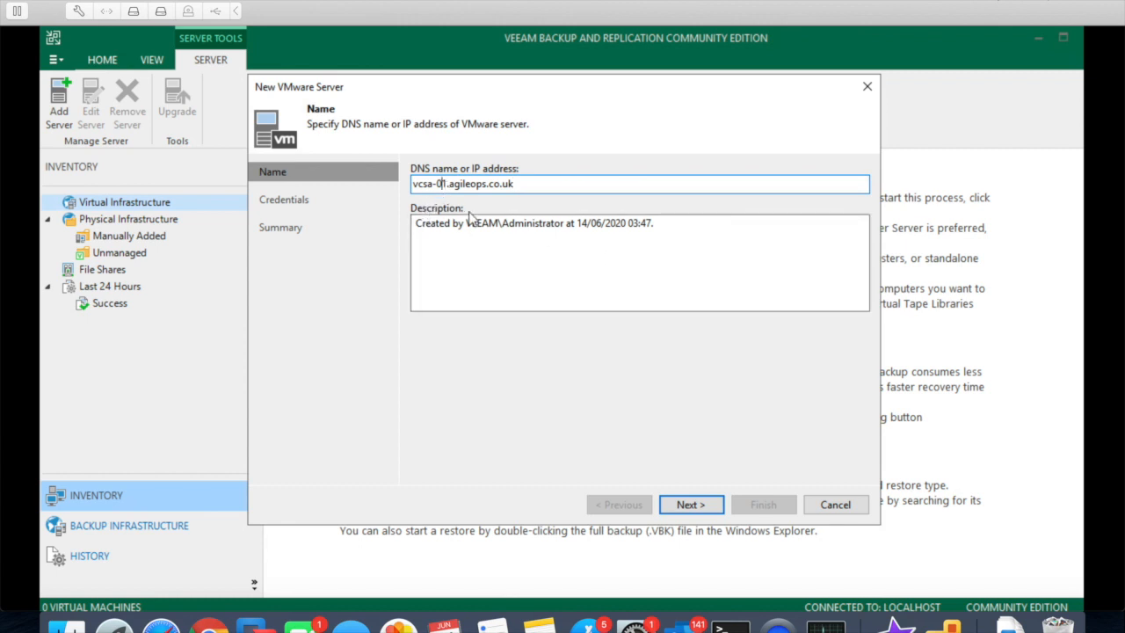
pyautogui.press('Delete')
pyautogui.write('2')
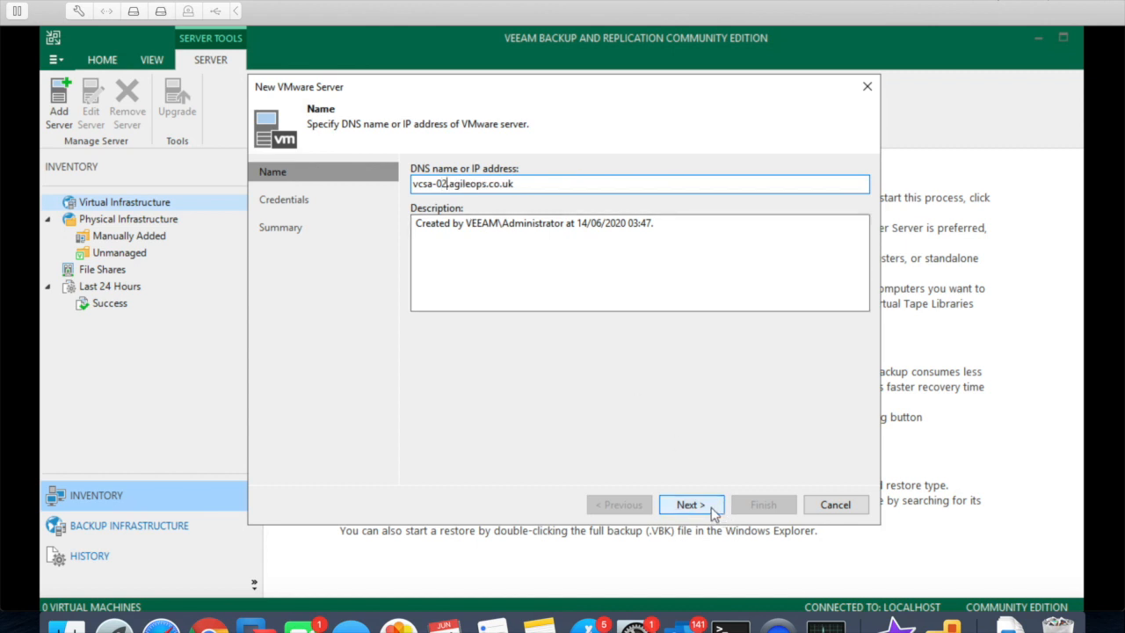
pyautogui.moveTo(521, 183); pyautogui.dragTo(387, 183)
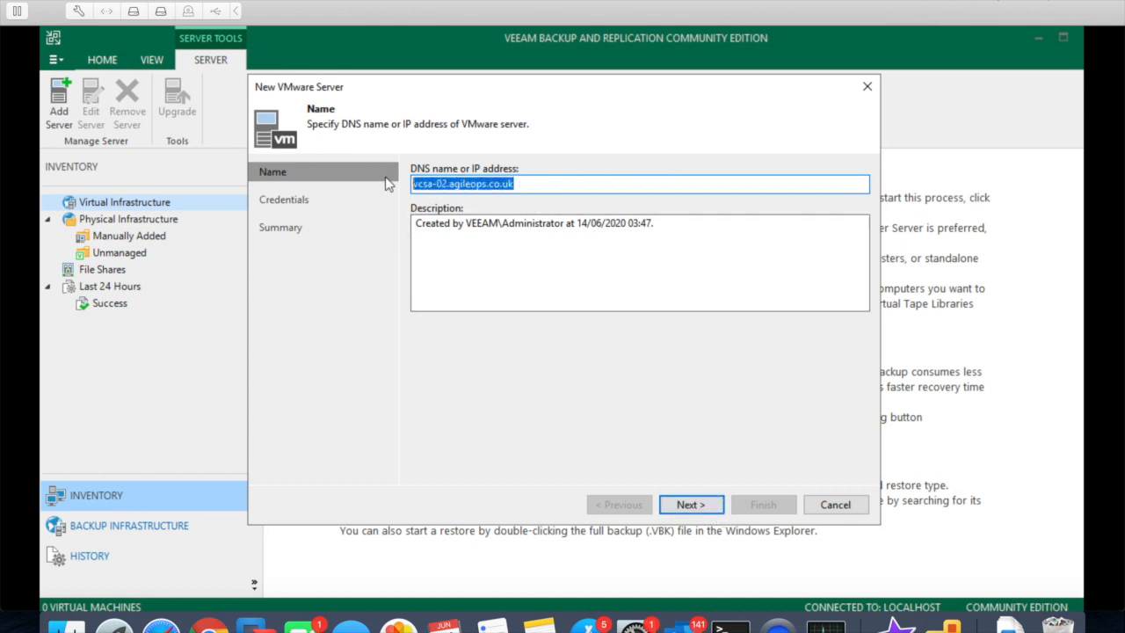
pyautogui.click(682, 507)
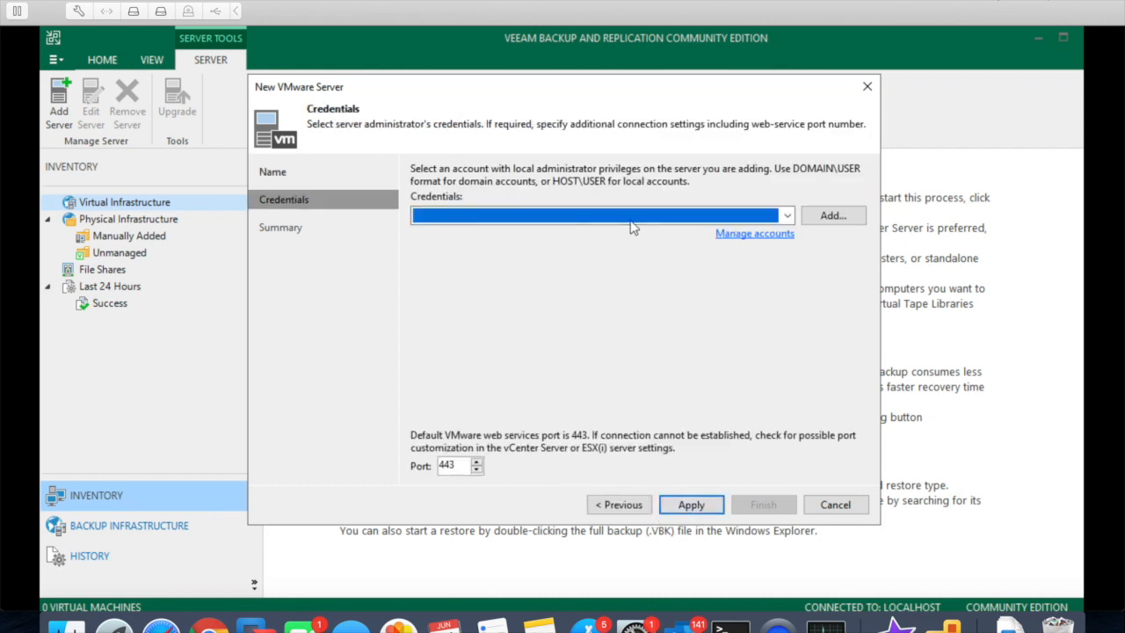
# - Start a new credentials record and look up the Svc_Account user in the agileops.co.uk domain
pyautogui.click(785, 216)
pyautogui.click(841, 219)
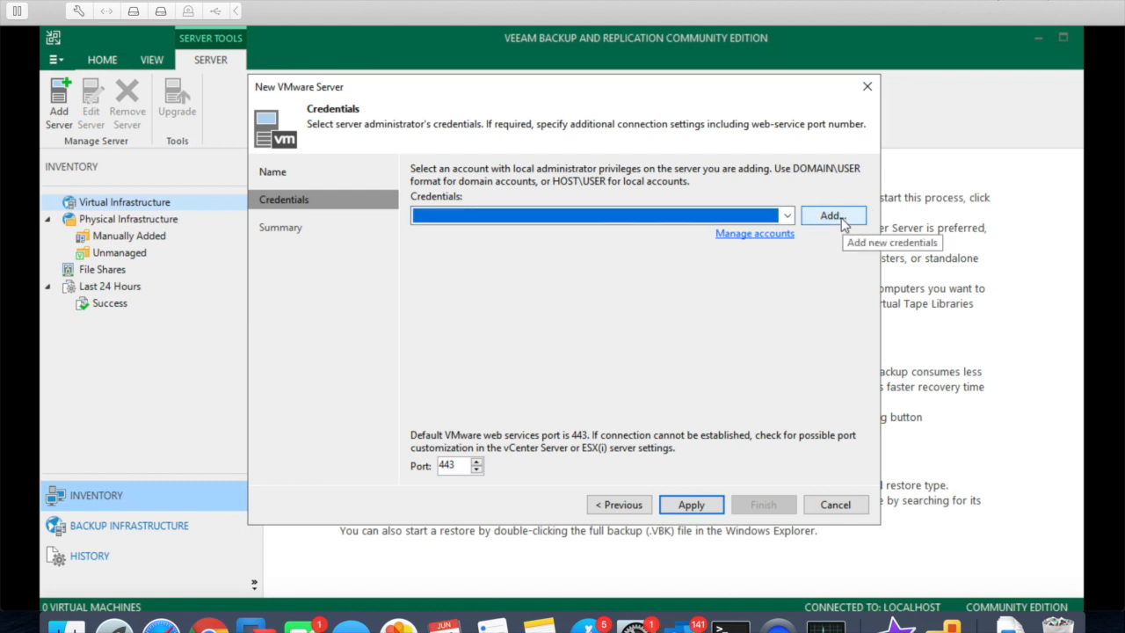
pyautogui.click(831, 217)
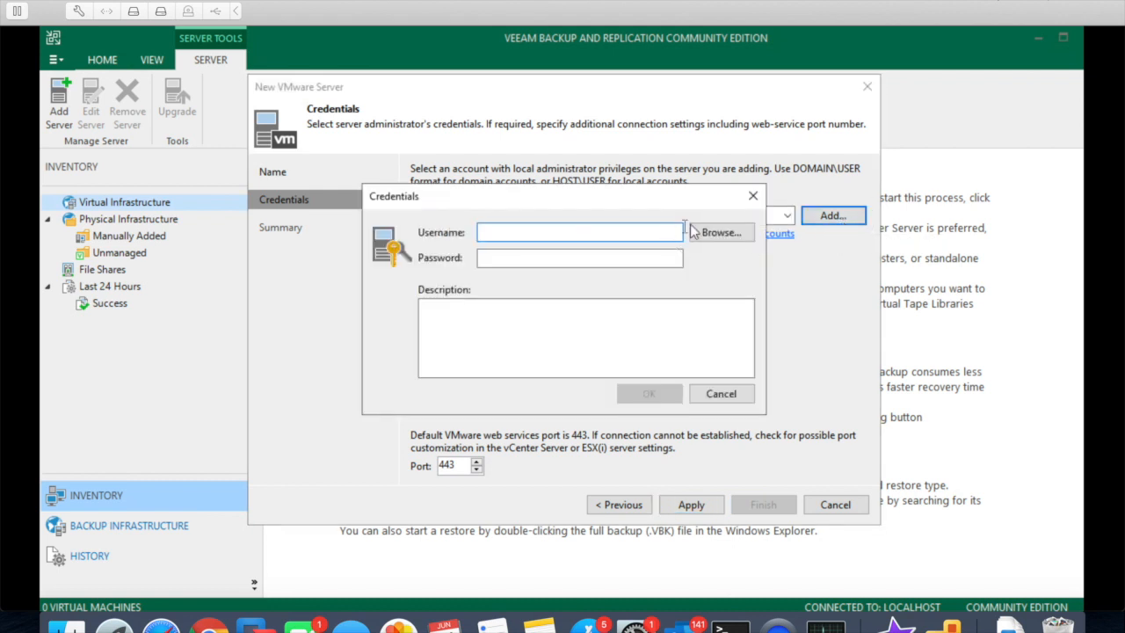
pyautogui.click(727, 233)
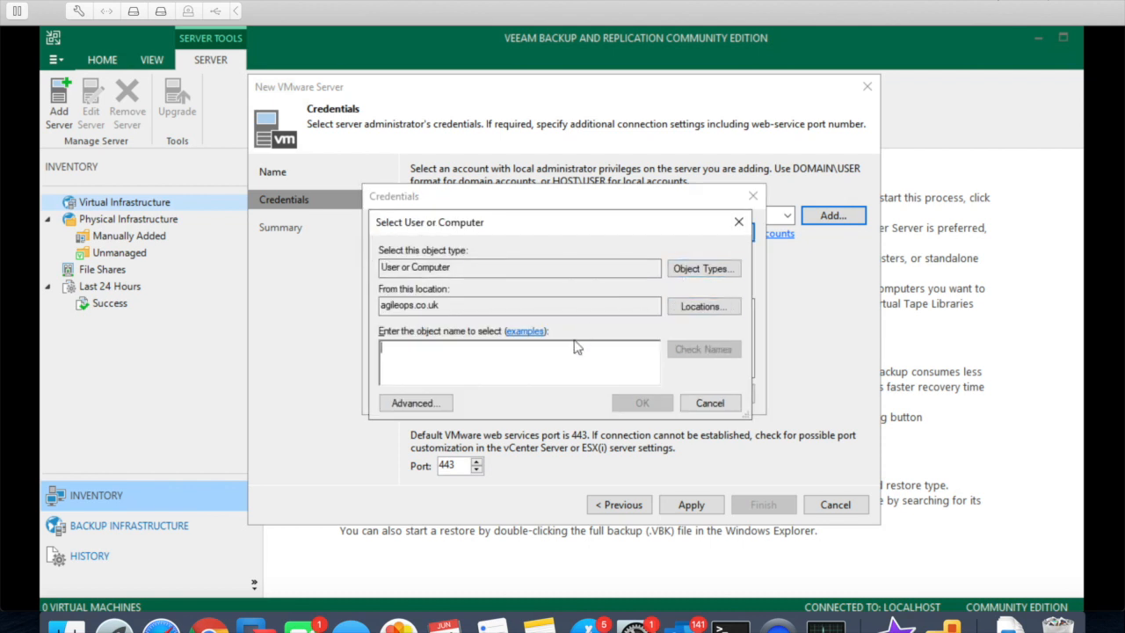
pyautogui.write('sa')
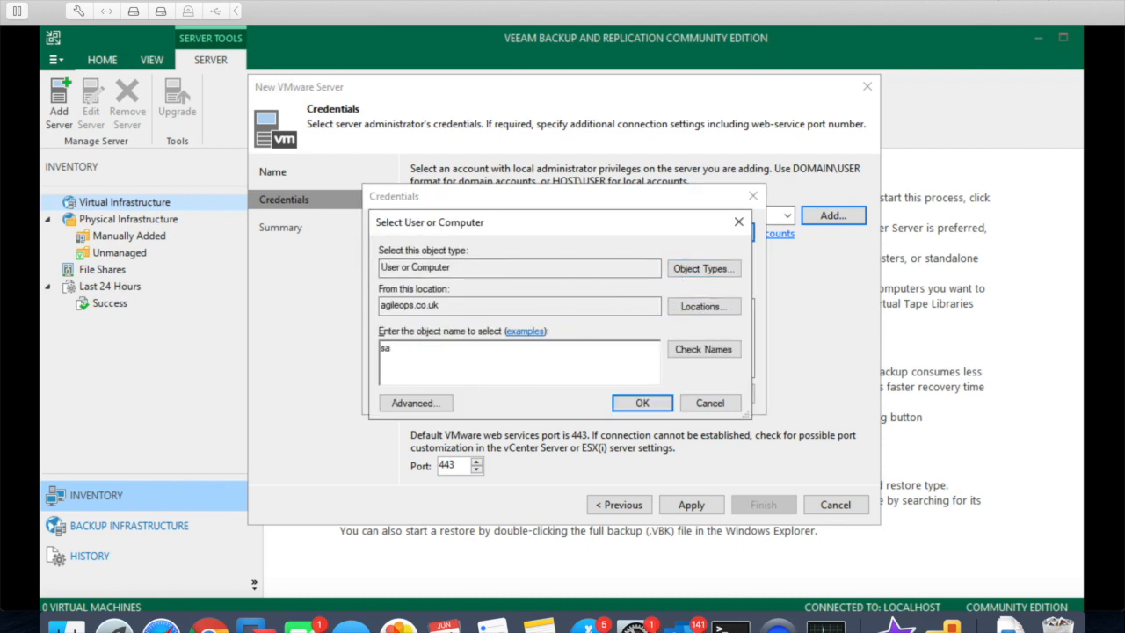
pyautogui.write('c_Account')
pyautogui.press('Return')
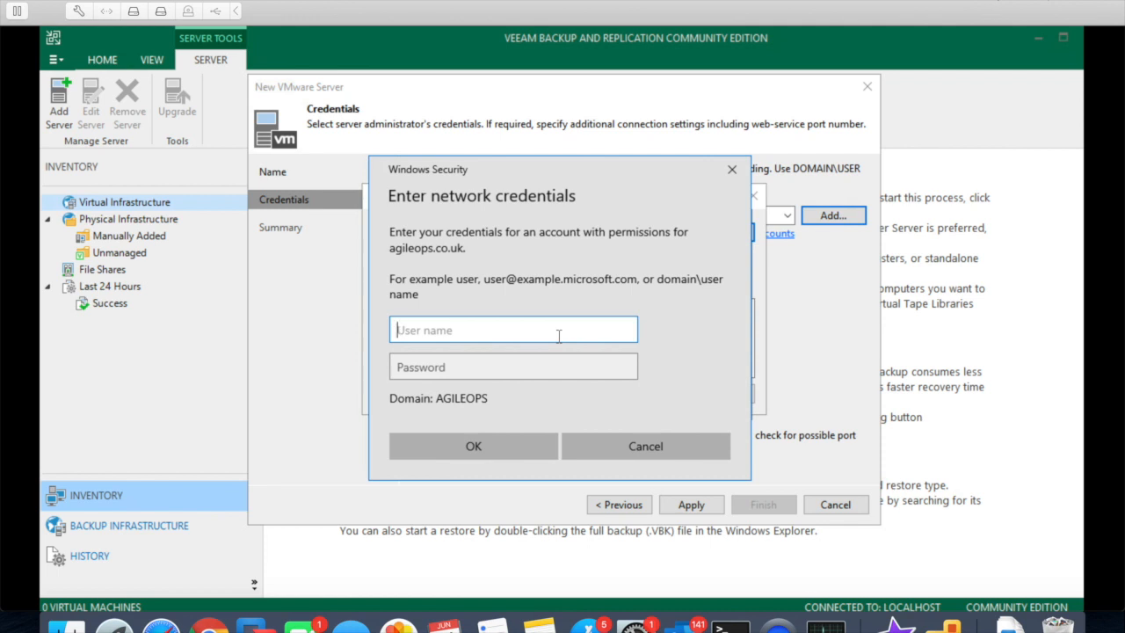
# - Authenticate to the agileops.co.uk domain with the network user name and password to resolve the service account
pyautogui.write('ibrahim')
pyautogui.press('Left')
pyautogui.press('Left')
pyautogui.press('Left')
pyautogui.press('Left')
pyautogui.press('Left')
pyautogui.press('Left')
pyautogui.press('Tab')
pyautogui.write('********')
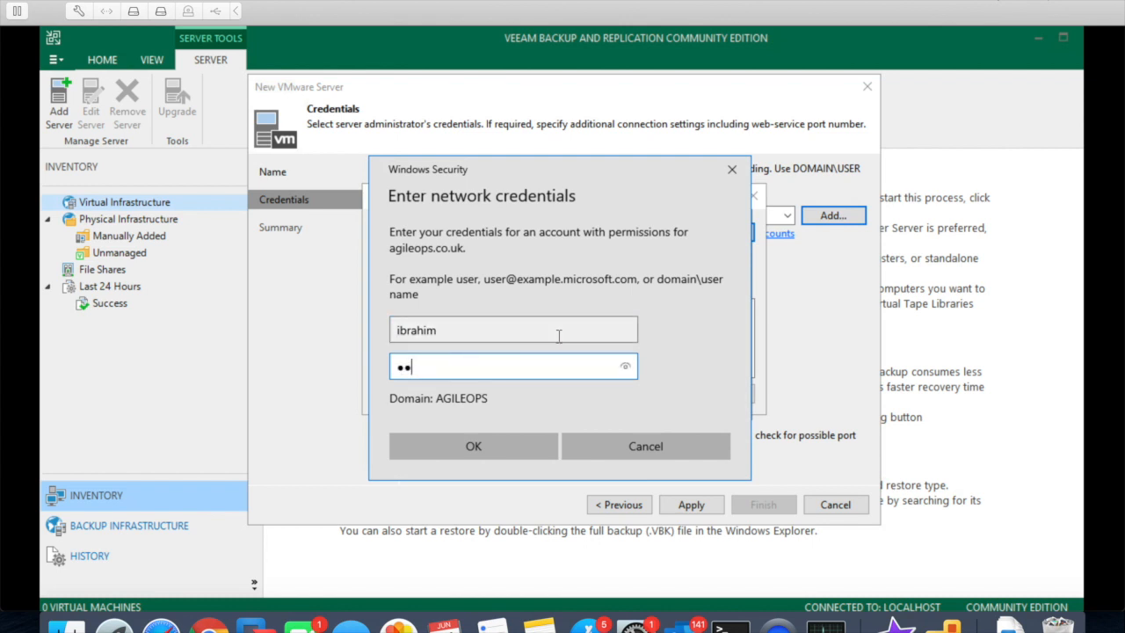
pyautogui.write('*')
pyautogui.press('Return')
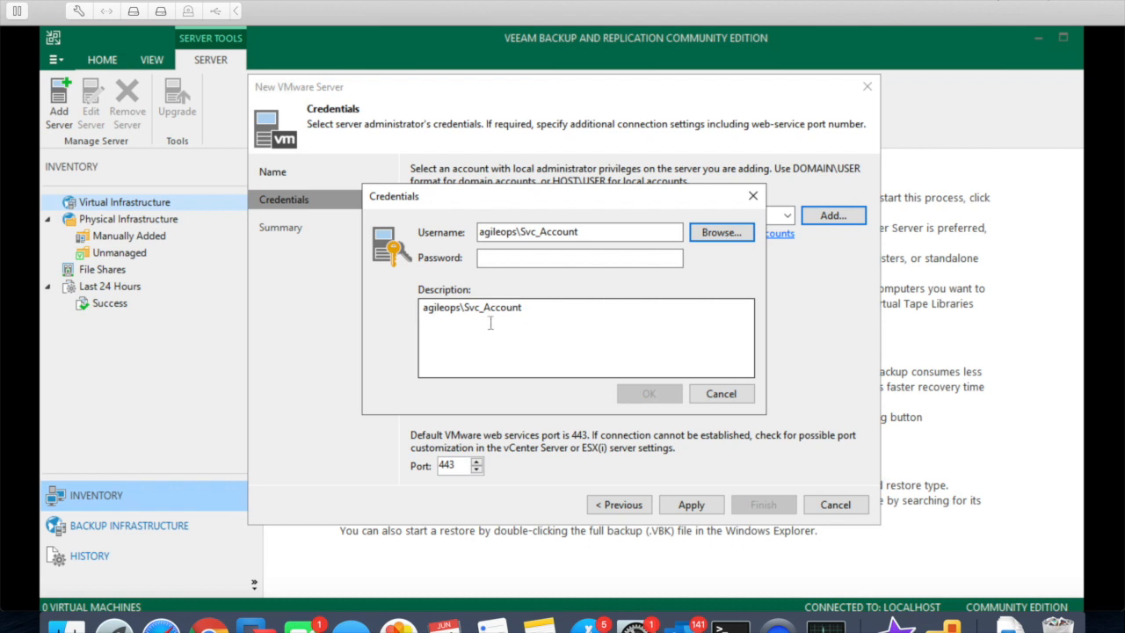
# - Enter the service account's password and save the new credentials for the VMware server
pyautogui.click(583, 259)
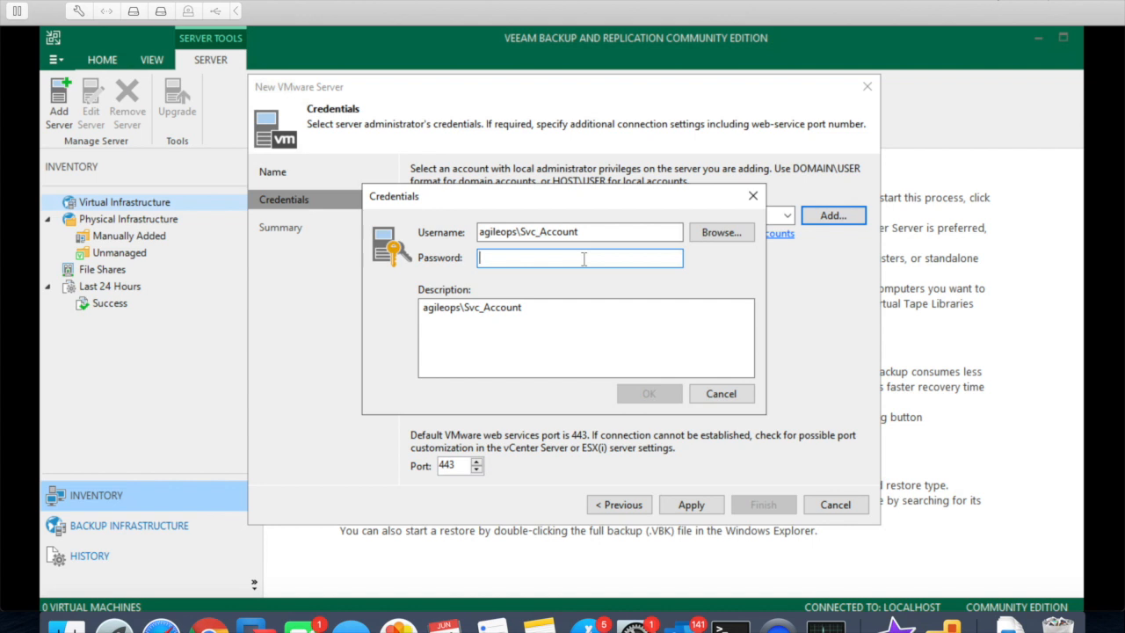
pyautogui.write('********')
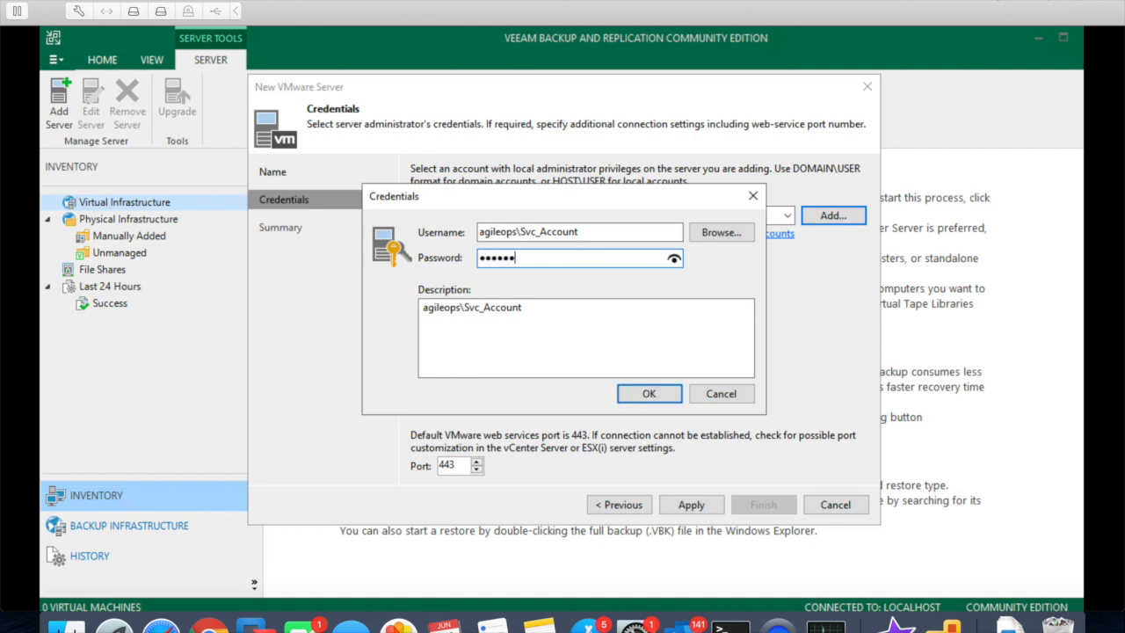
pyautogui.write('*')
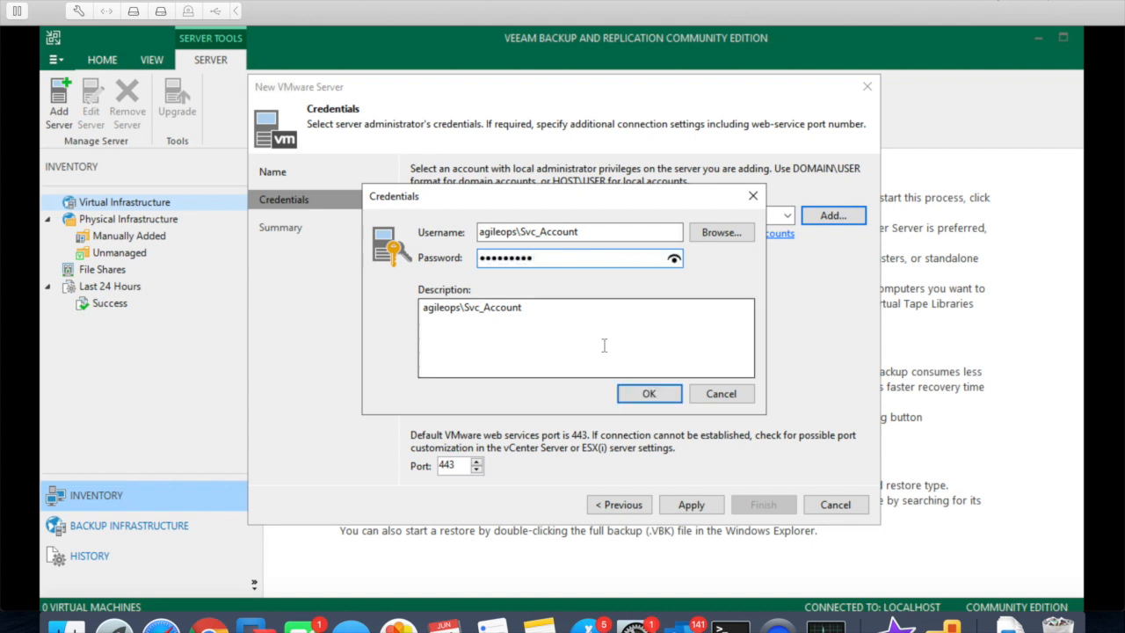
pyautogui.click(633, 394)
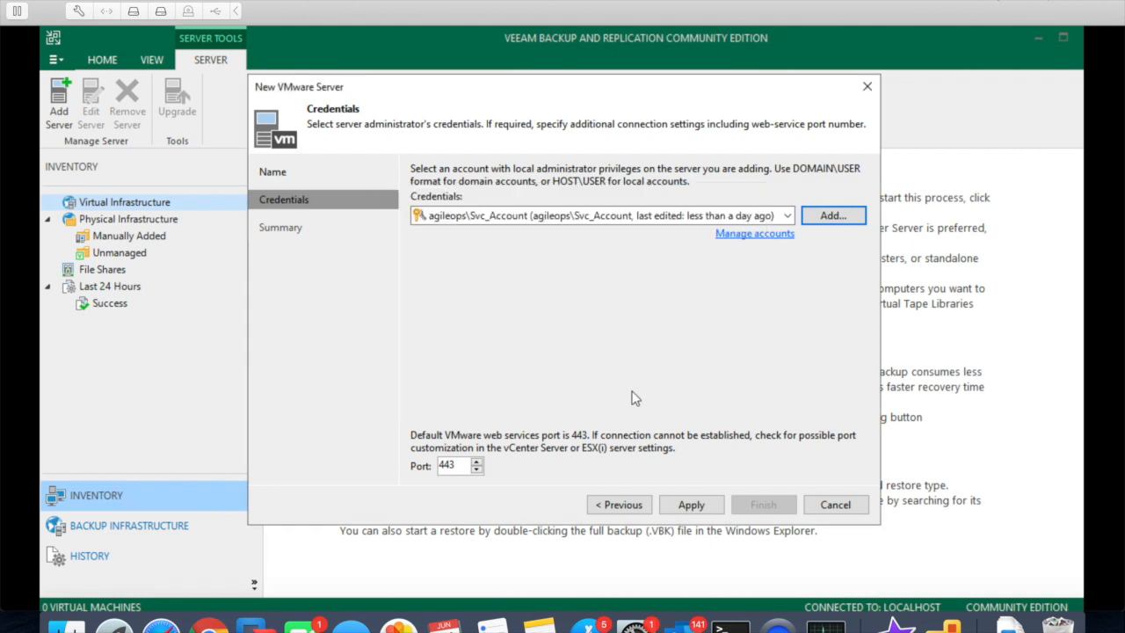
# - Review the stored accounts in the standard credentials manager and close it without changes
pyautogui.click(736, 235)
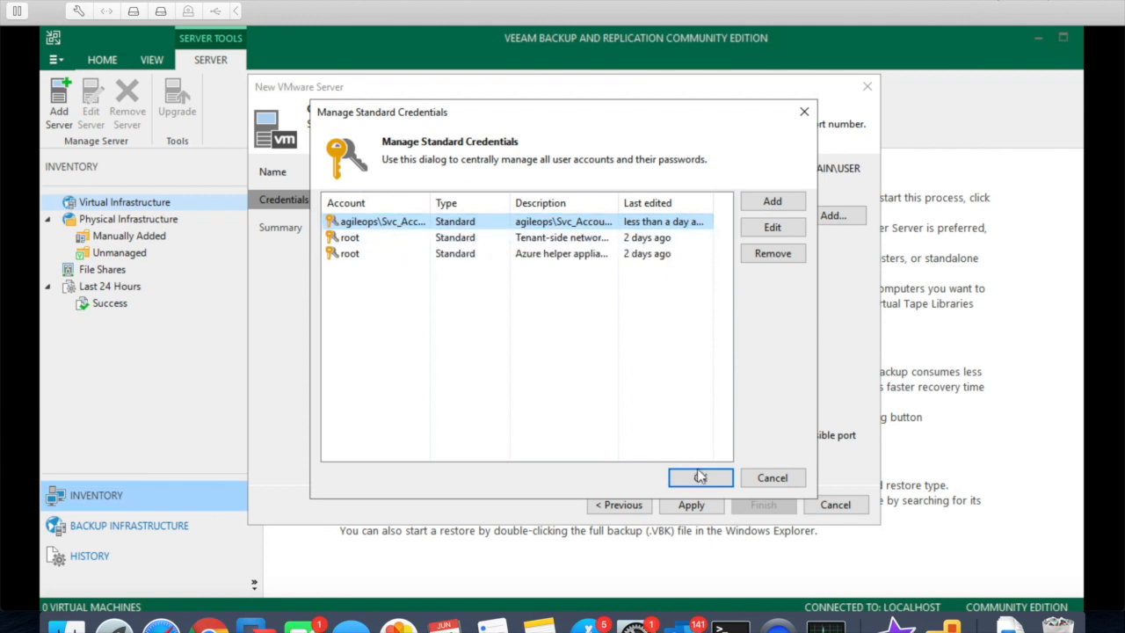
pyautogui.click(800, 112)
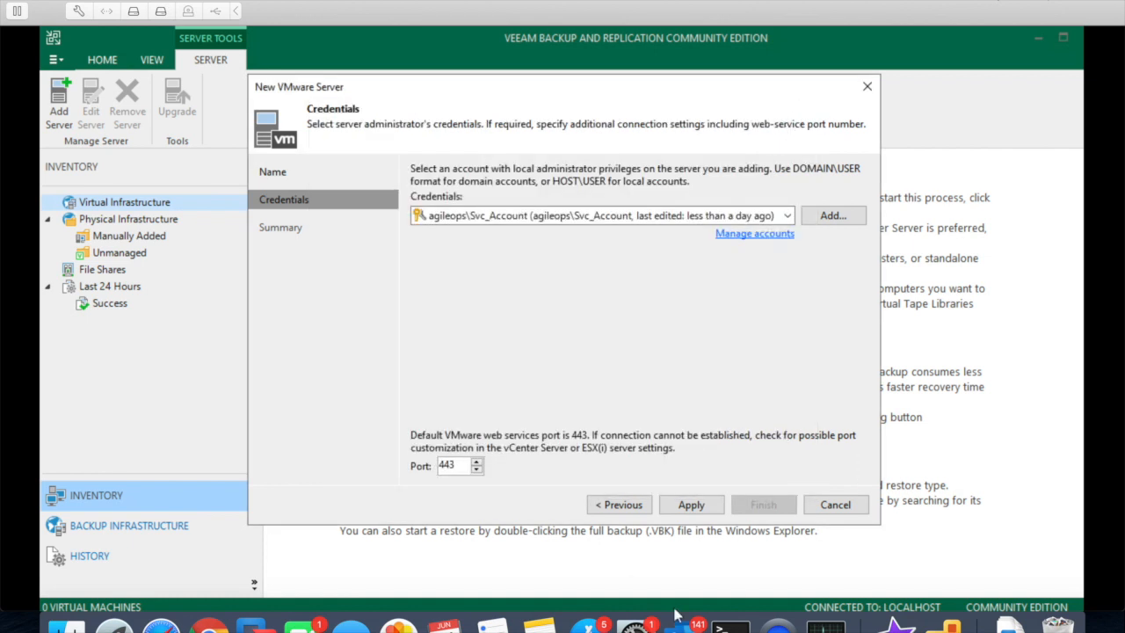
# - Apply the service account credentials, accept the untrusted certificate of vcsa-02.agileops.co.uk and finish adding the VMware server
pyautogui.click(708, 510)
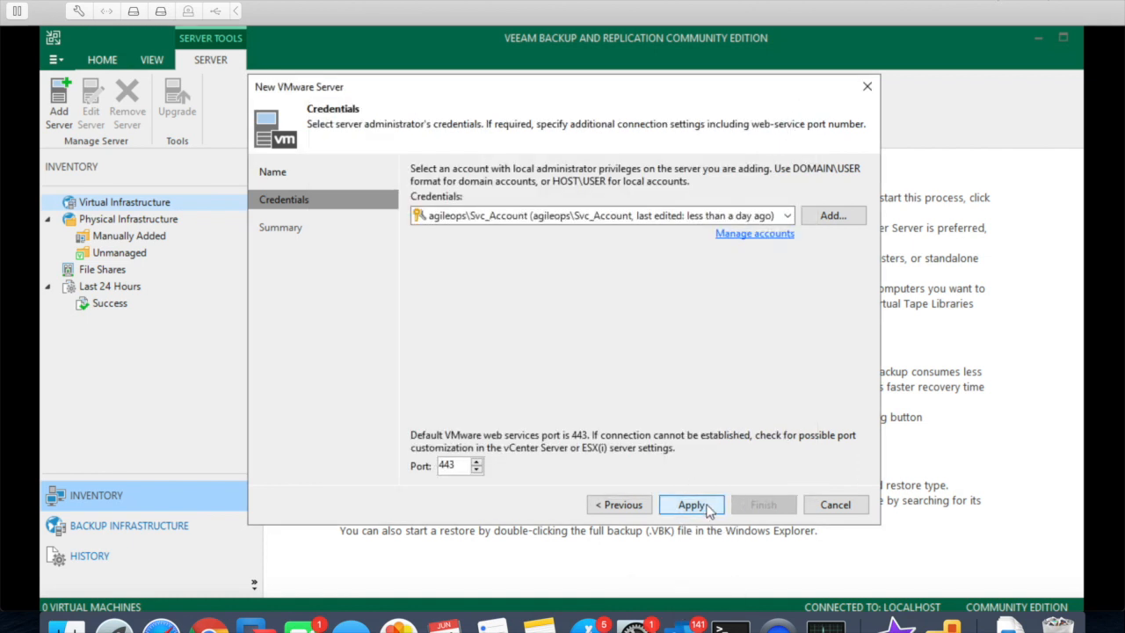
pyautogui.click(705, 505)
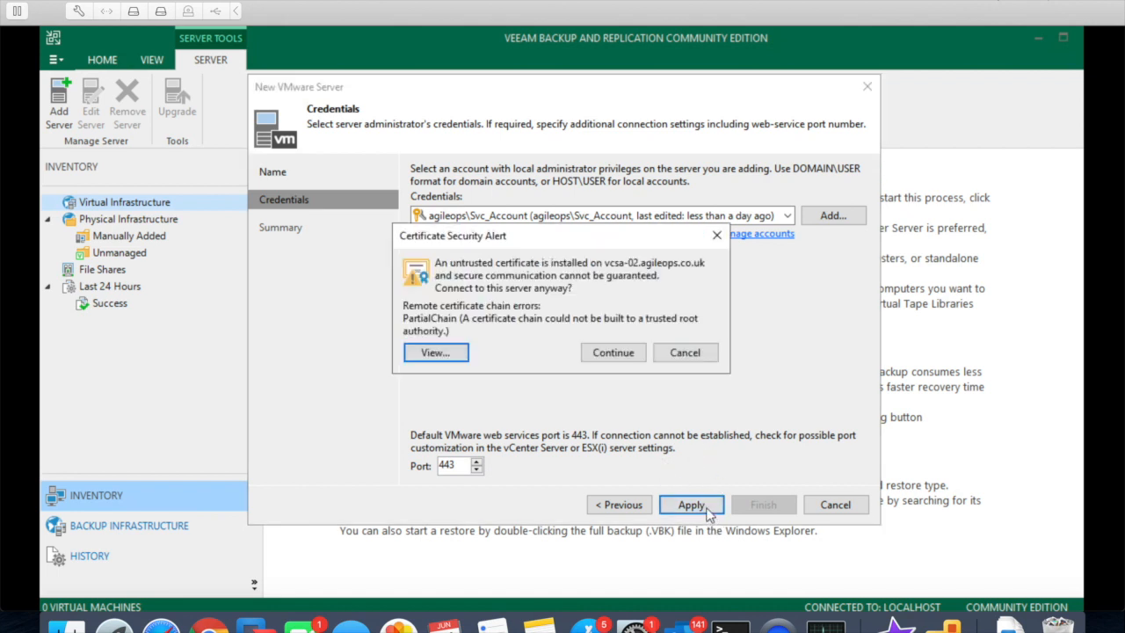
pyautogui.click(612, 355)
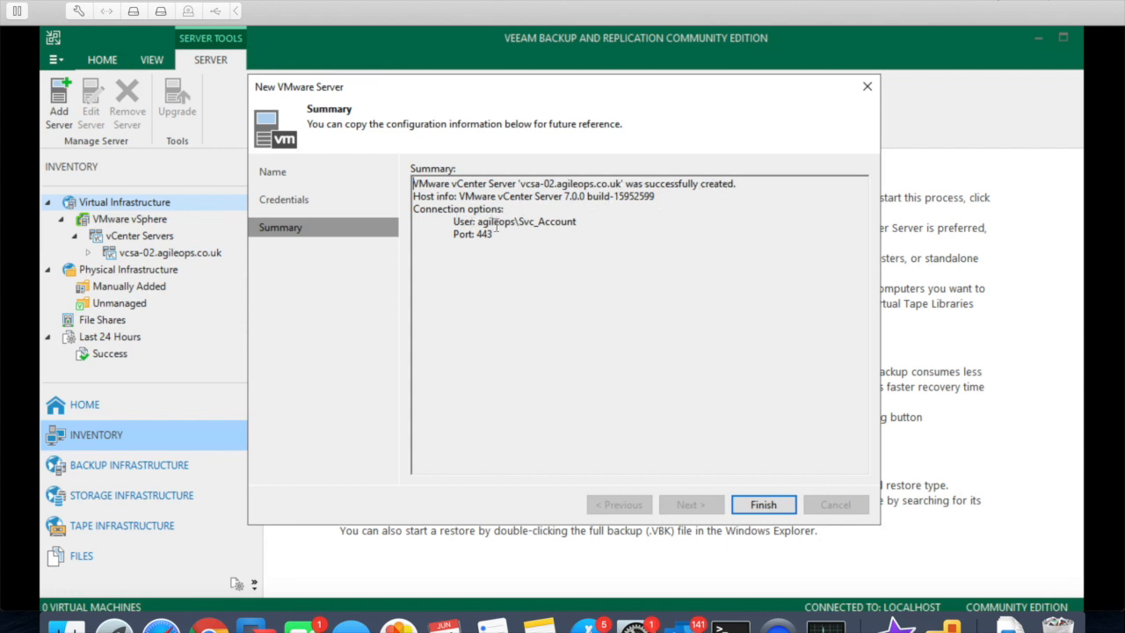
pyautogui.moveTo(475, 223); pyautogui.dragTo(576, 224)
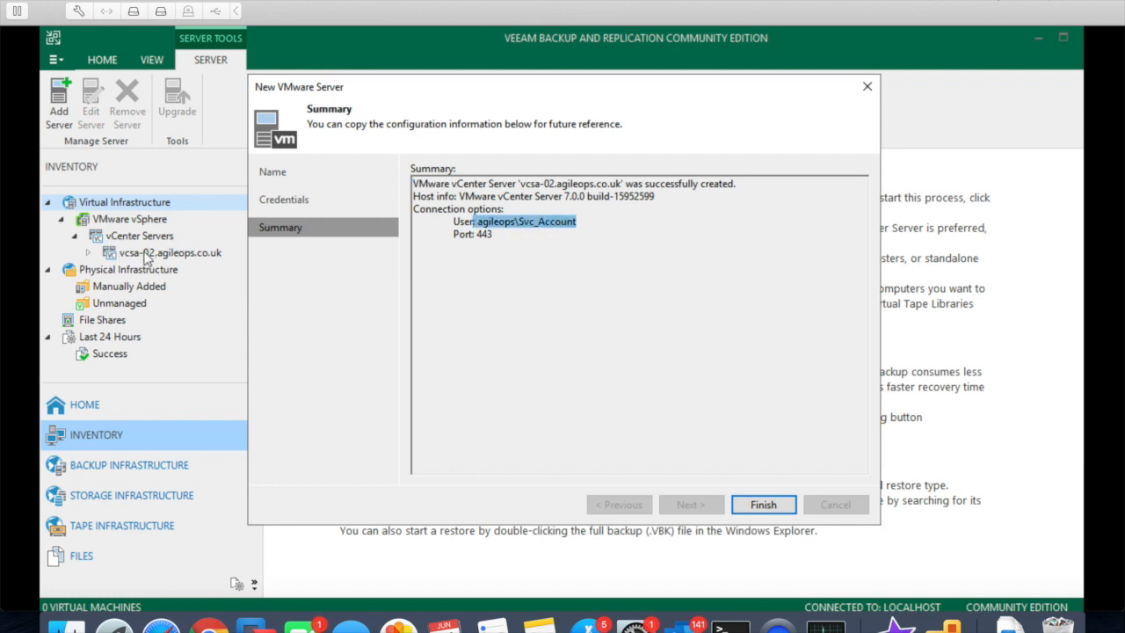
pyautogui.click(761, 506)
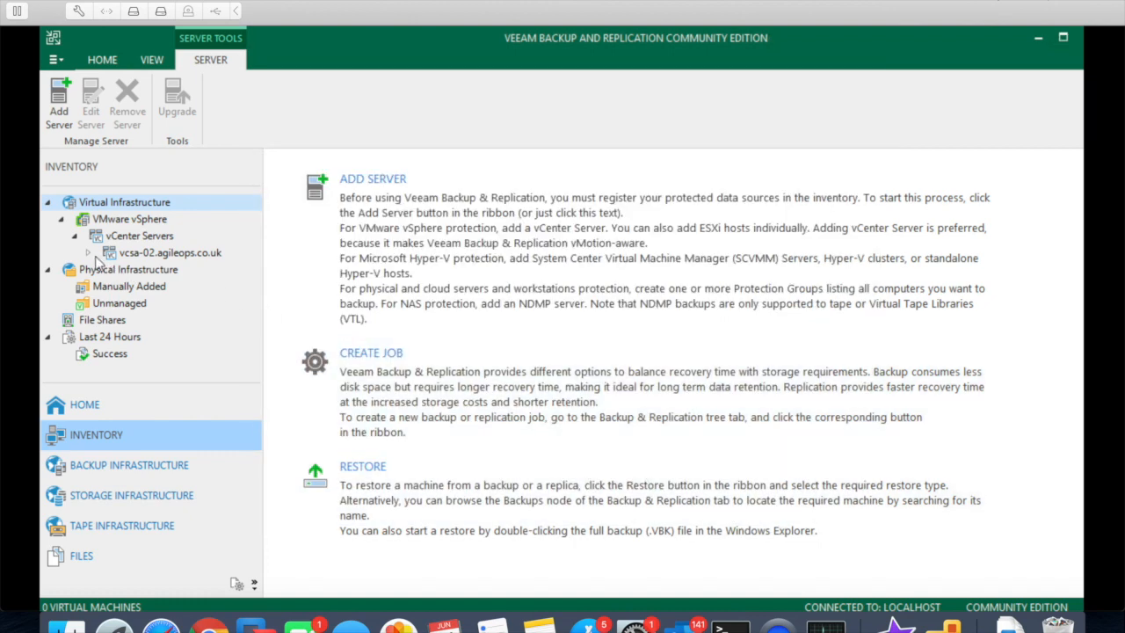
# - Browse the inventory of vcsa-02.agileops.co.uk through Datacenter-London and SA-London to the virtual machines in Management Pool
pyautogui.click(160, 256)
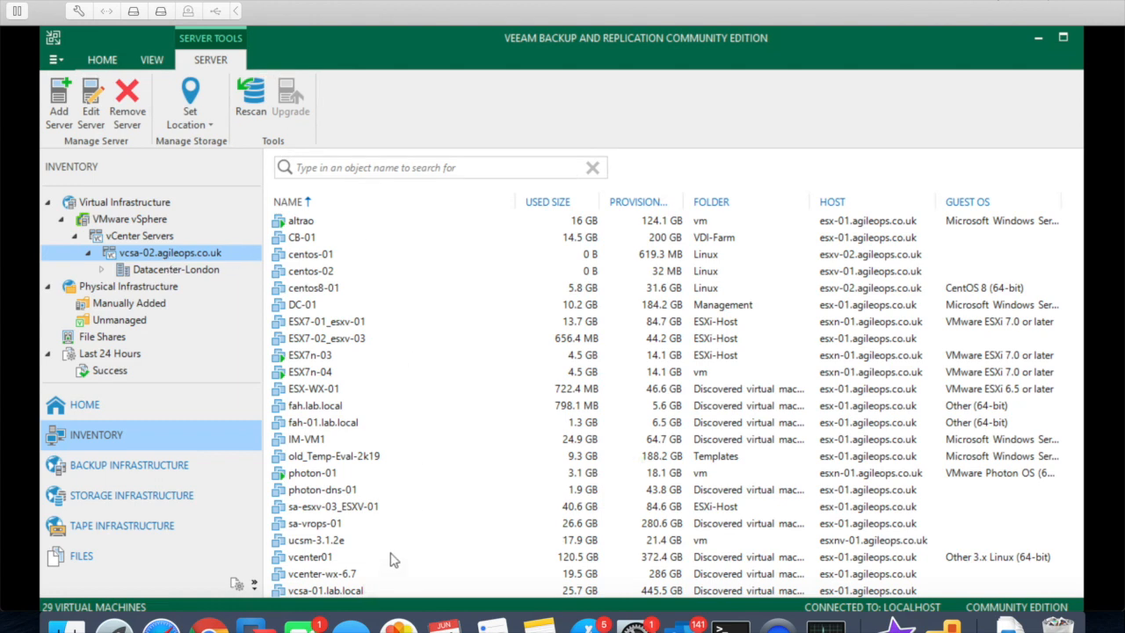
pyautogui.click(145, 274)
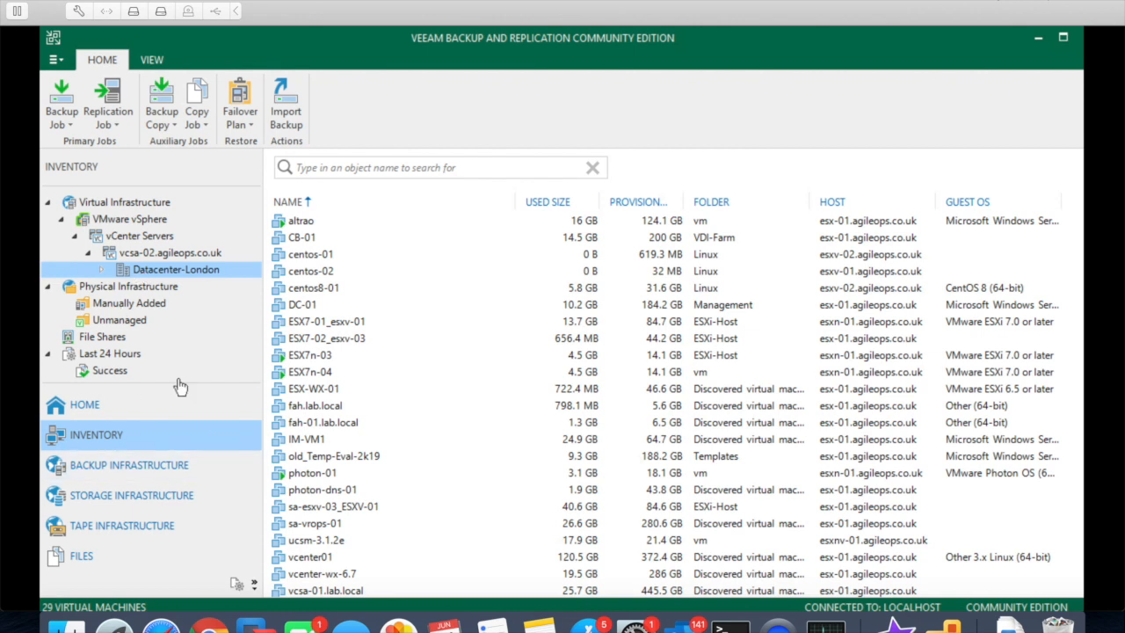
pyautogui.click(101, 269)
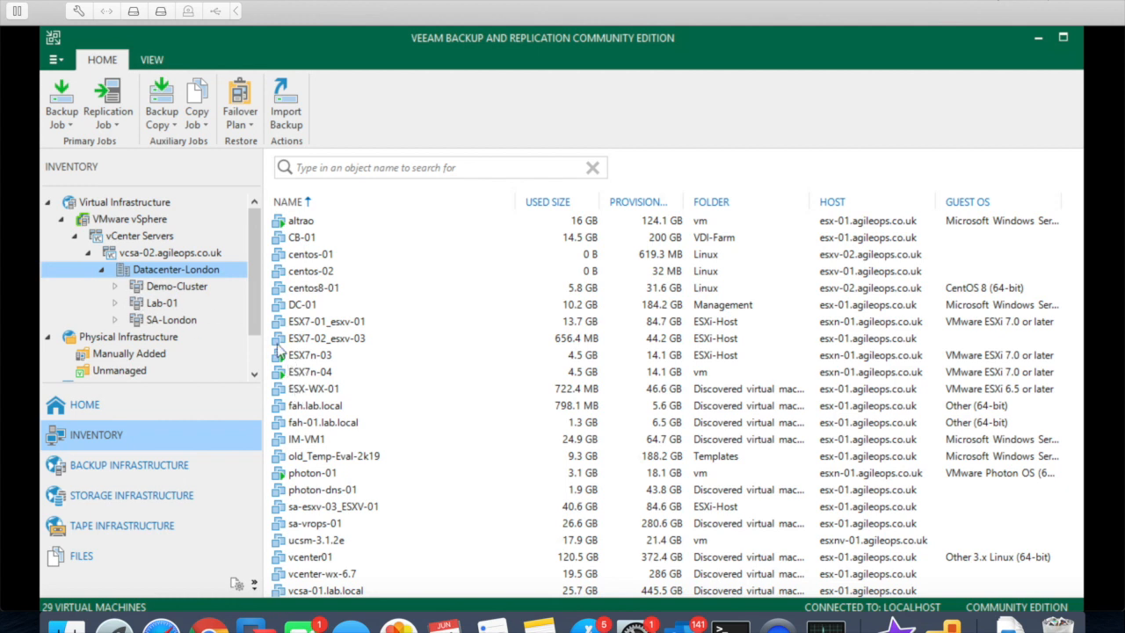
pyautogui.click(114, 318)
pyautogui.moveTo(253, 270); pyautogui.dragTo(256, 309)
pyautogui.click(126, 268)
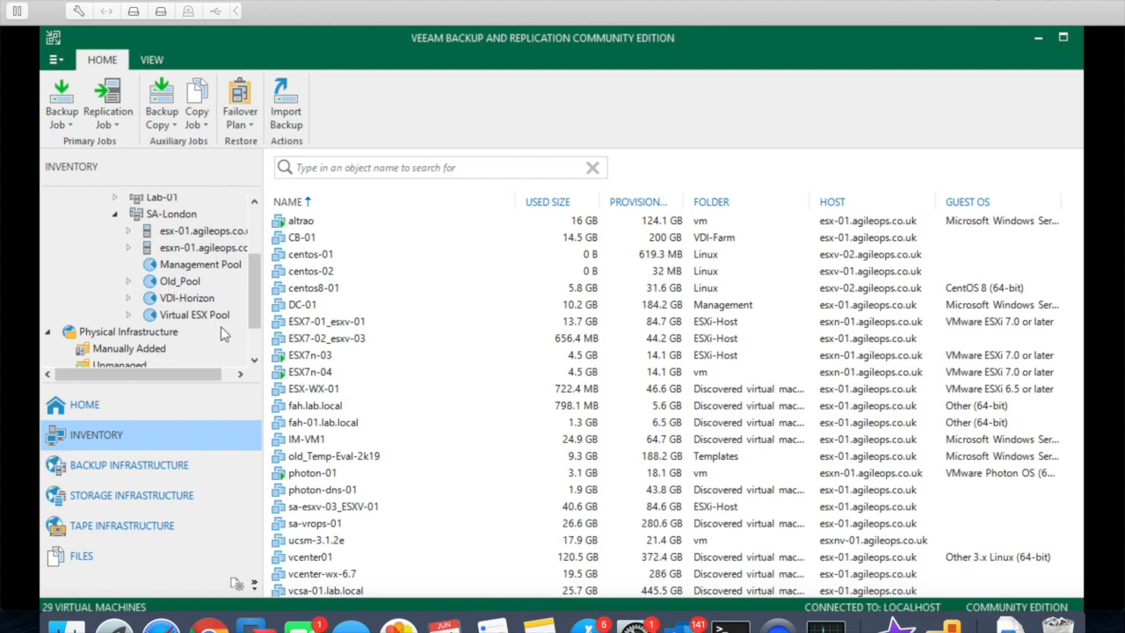
pyautogui.click(199, 264)
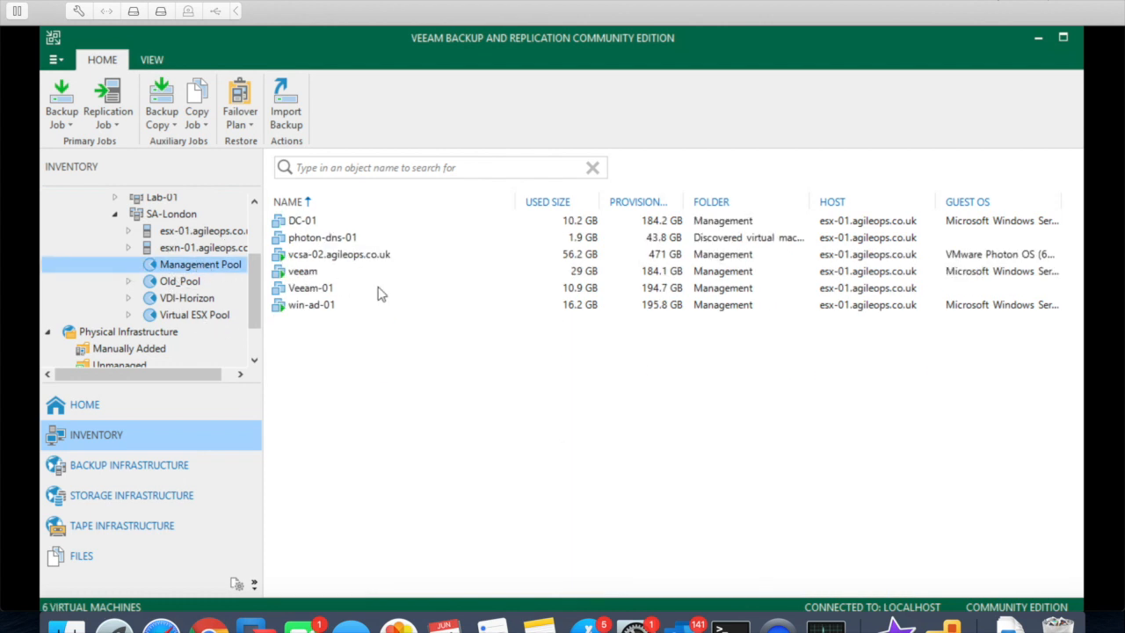
# - Start a new backup job for the win-ad-01 virtual machine
pyautogui.click(309, 307)
pyautogui.rightClick(309, 307)
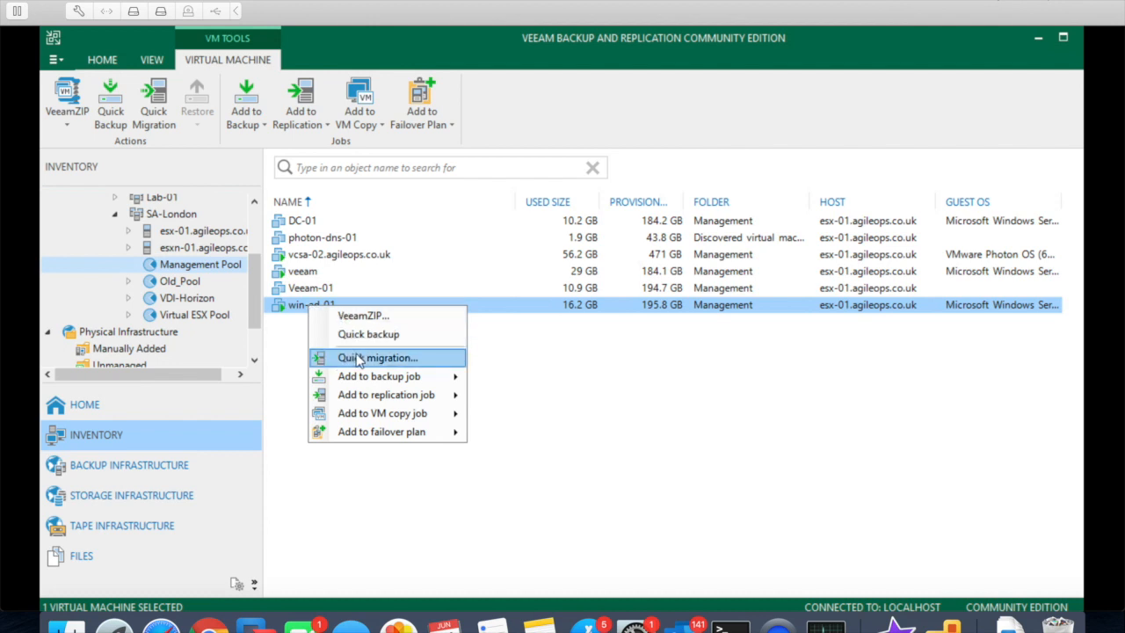
pyautogui.moveTo(378, 380)
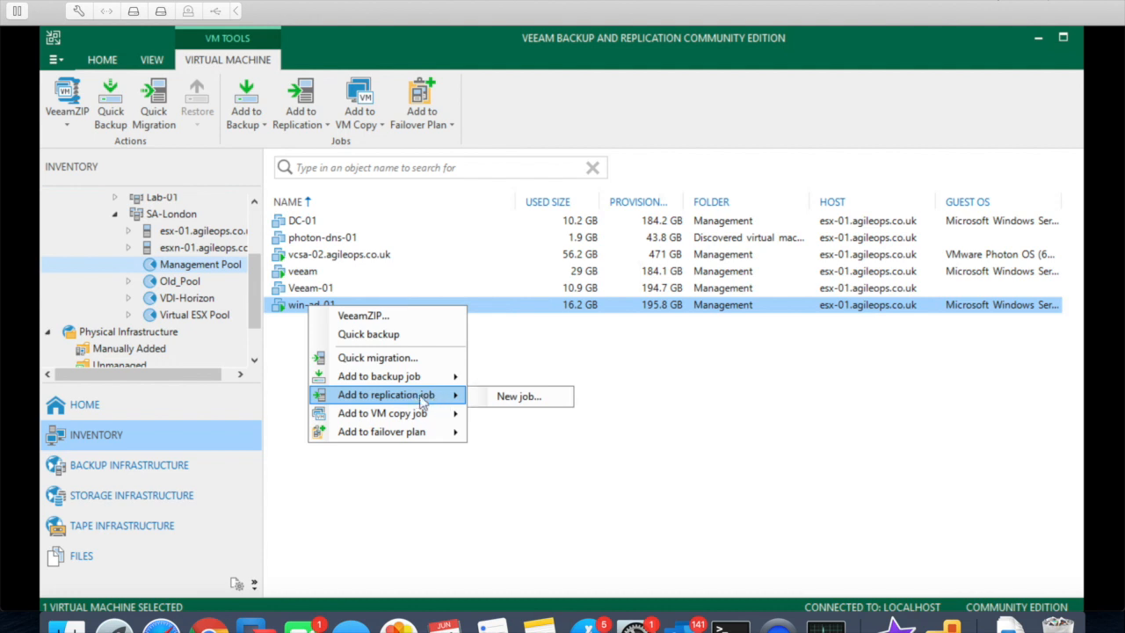
pyautogui.moveTo(414, 431)
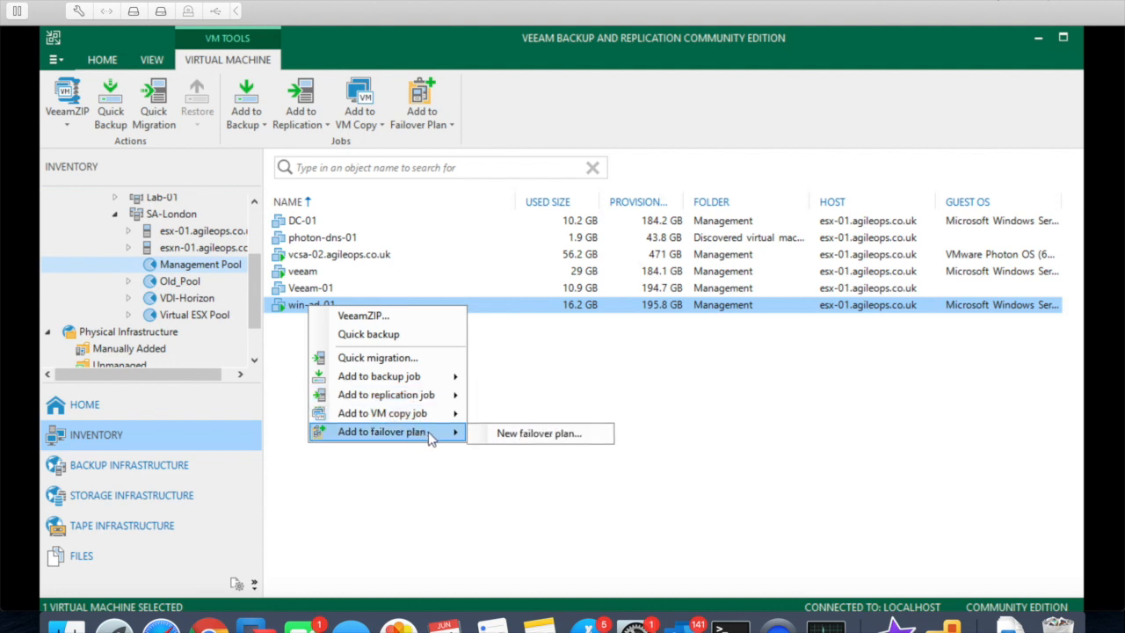
pyautogui.moveTo(421, 378)
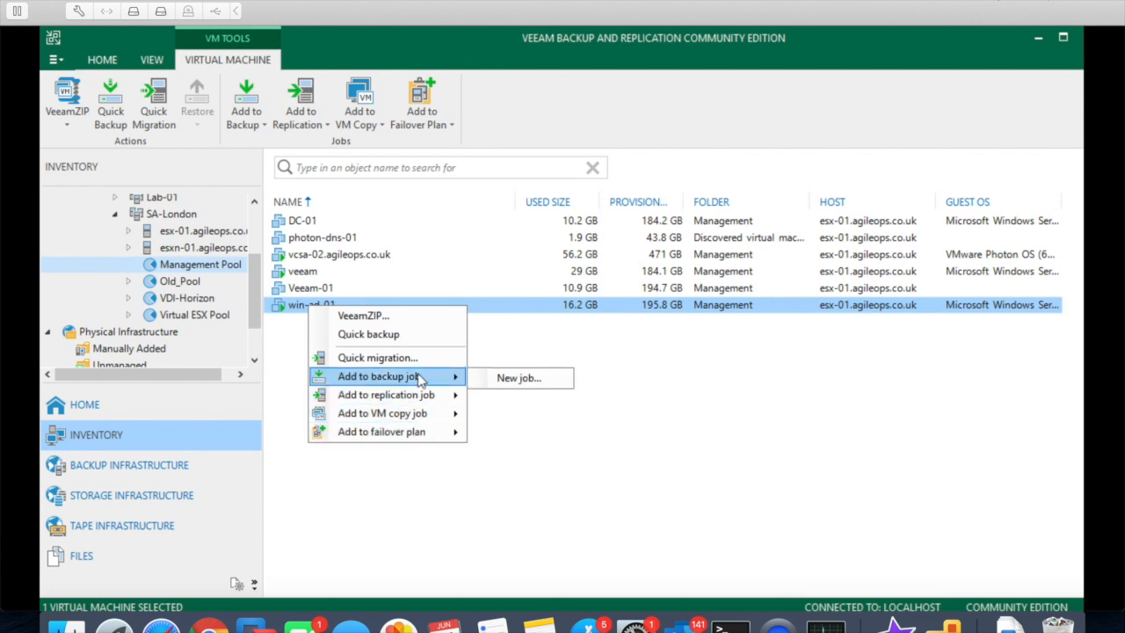
pyautogui.click(504, 381)
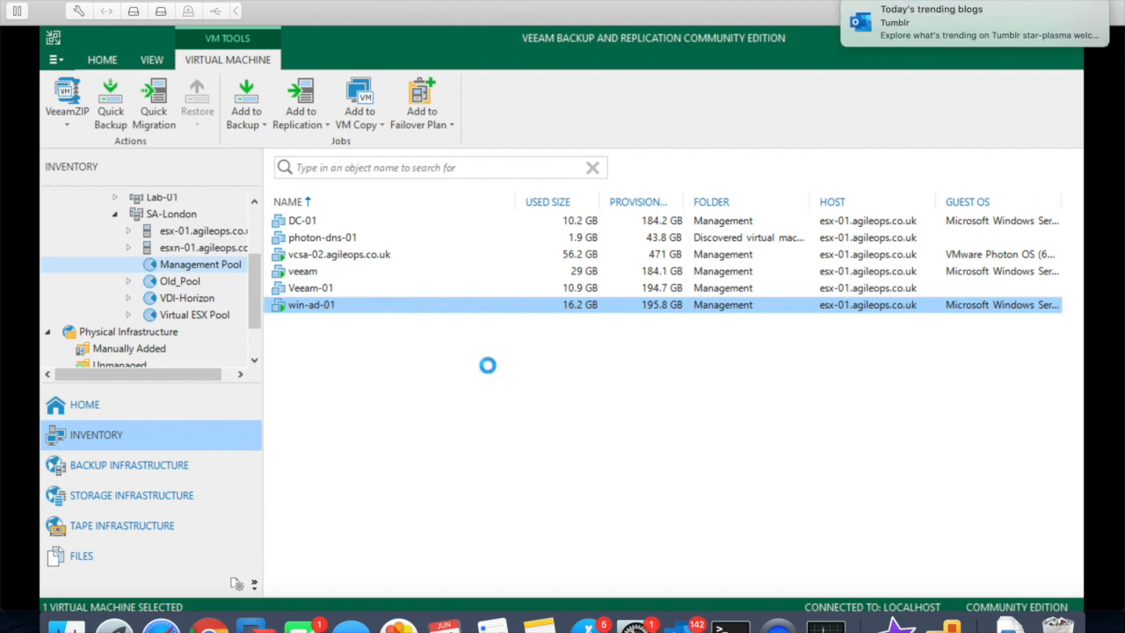
# - Name the backup job Default-Backup and continue to its virtual machine selection
pyautogui.press('BackSpace')
pyautogui.write('Default-Bac')
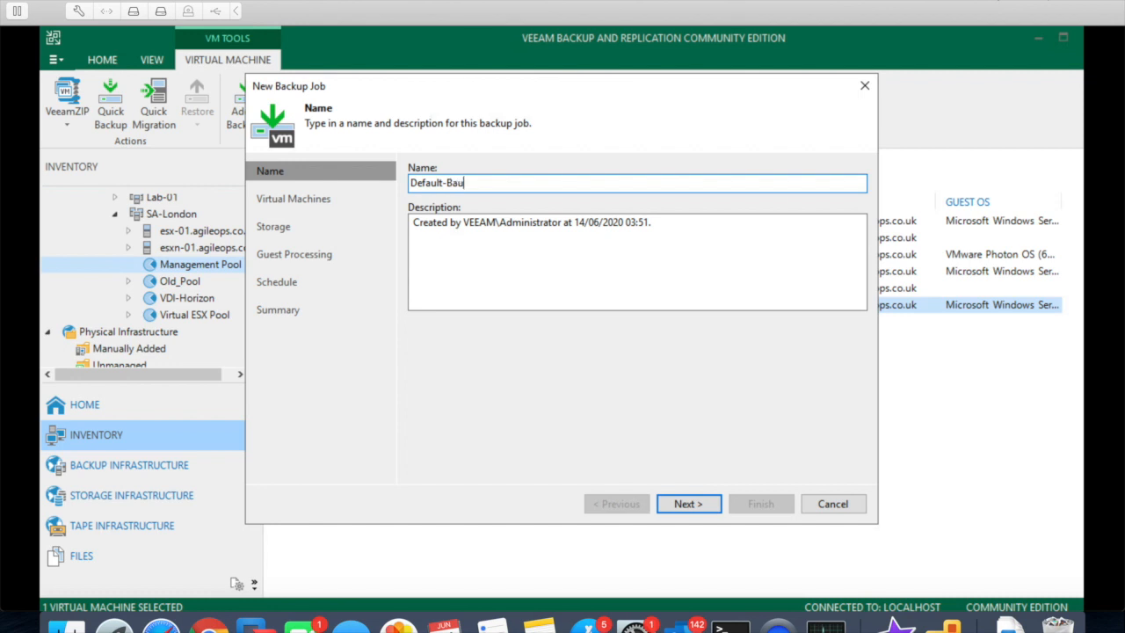
pyautogui.press('BackSpace')
pyautogui.write('ckup')
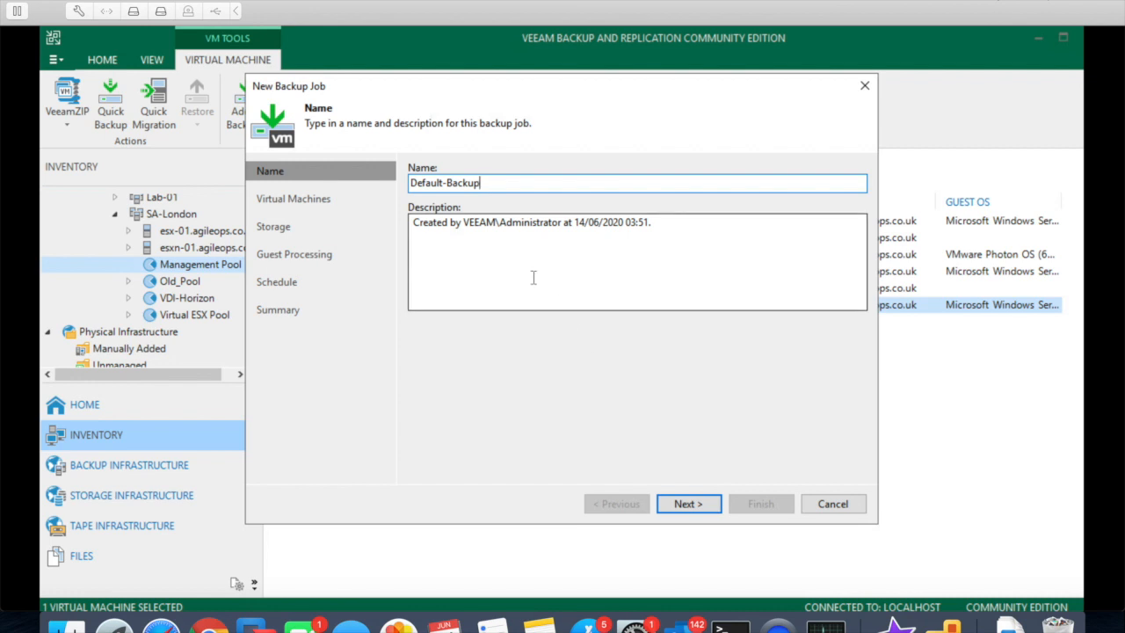
pyautogui.click(701, 500)
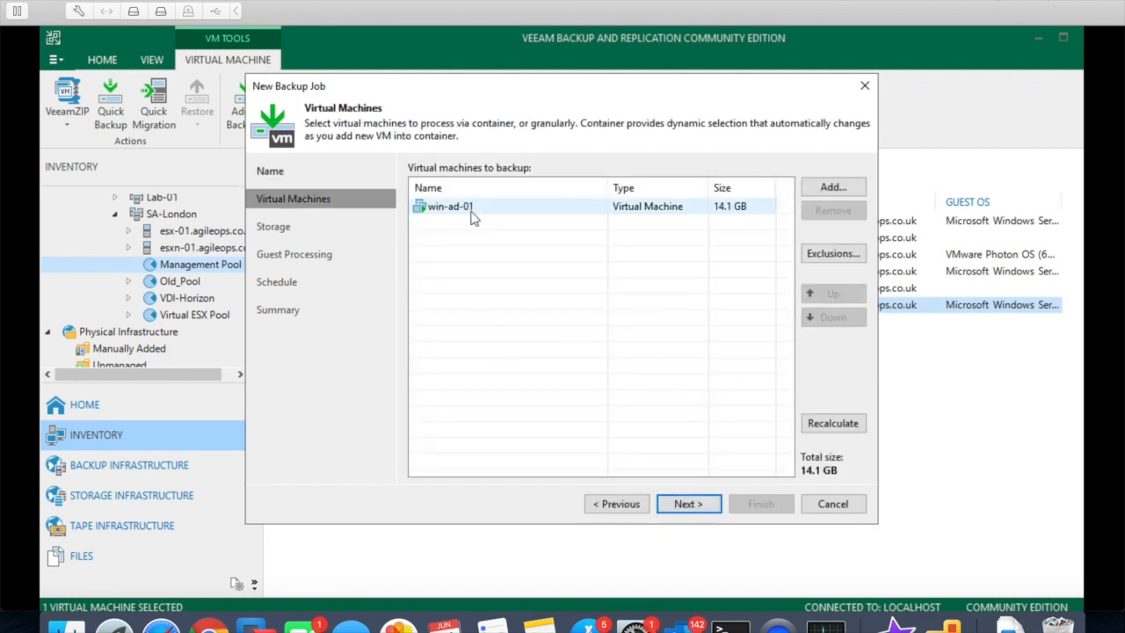
# - Add the vrops-01 virtual machine from the SA-London cluster to the backup job and continue to the storage settings
pyautogui.click(828, 187)
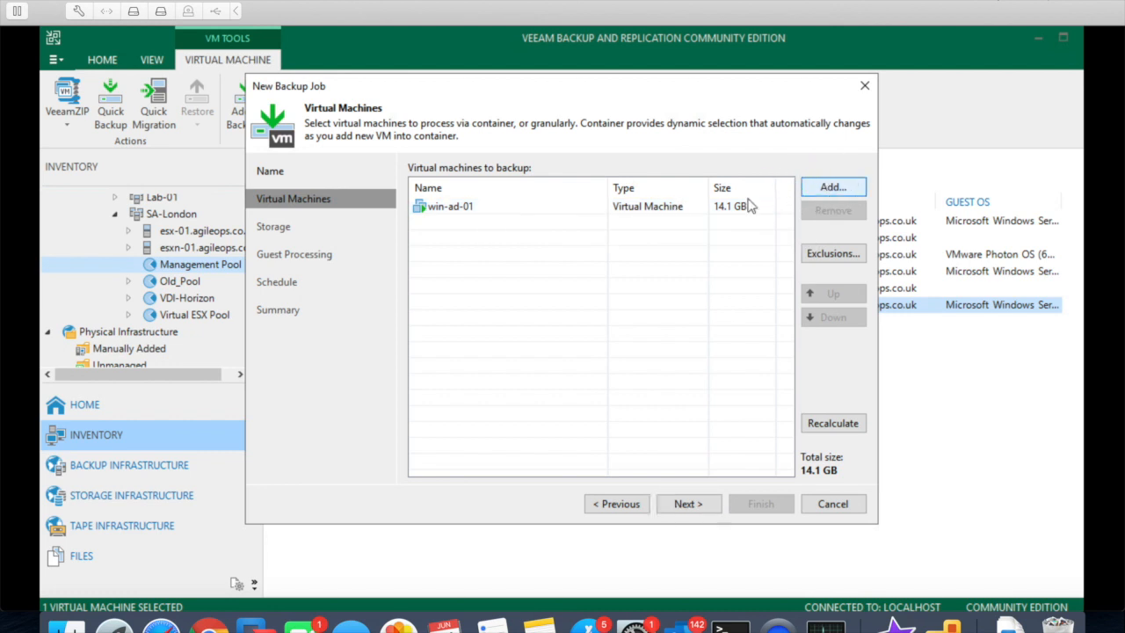
pyautogui.click(414, 170)
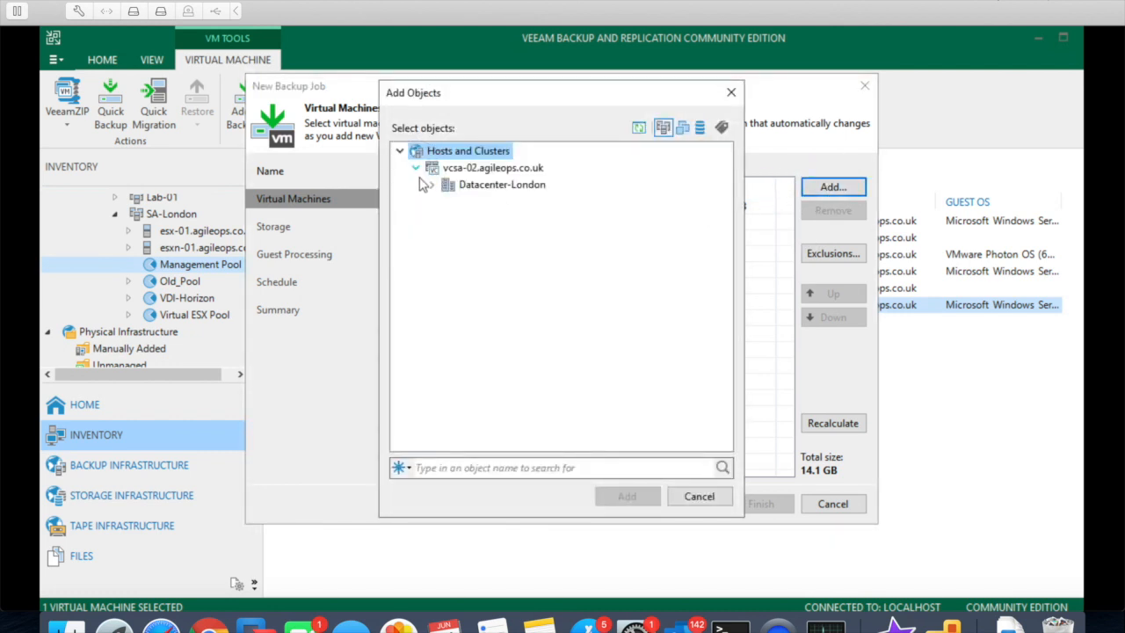
pyautogui.click(432, 184)
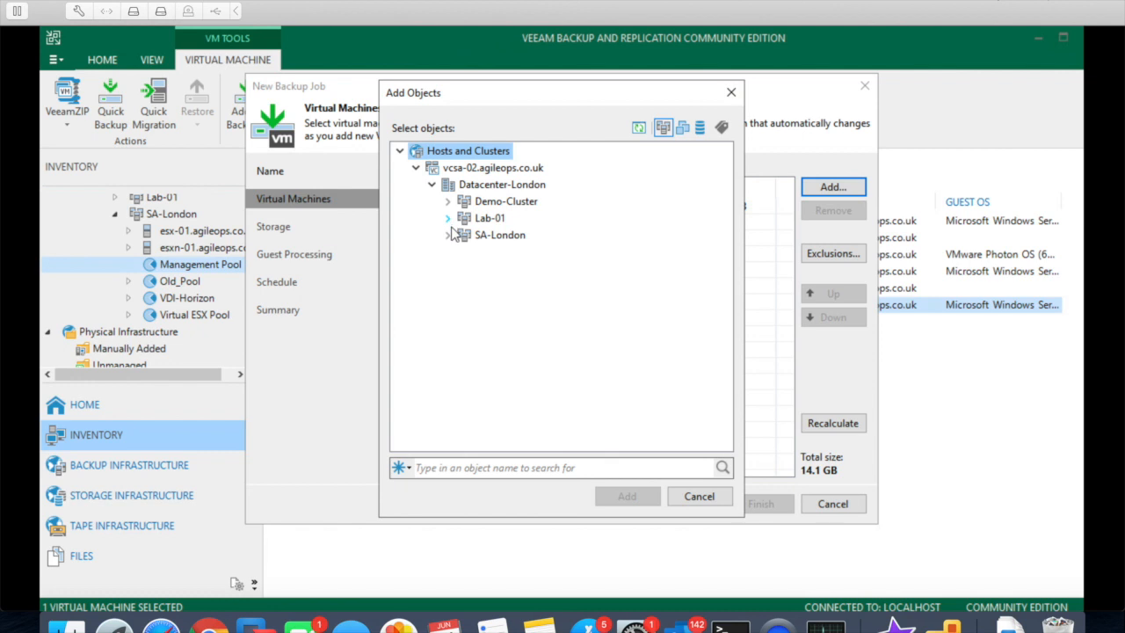
pyautogui.click(448, 235)
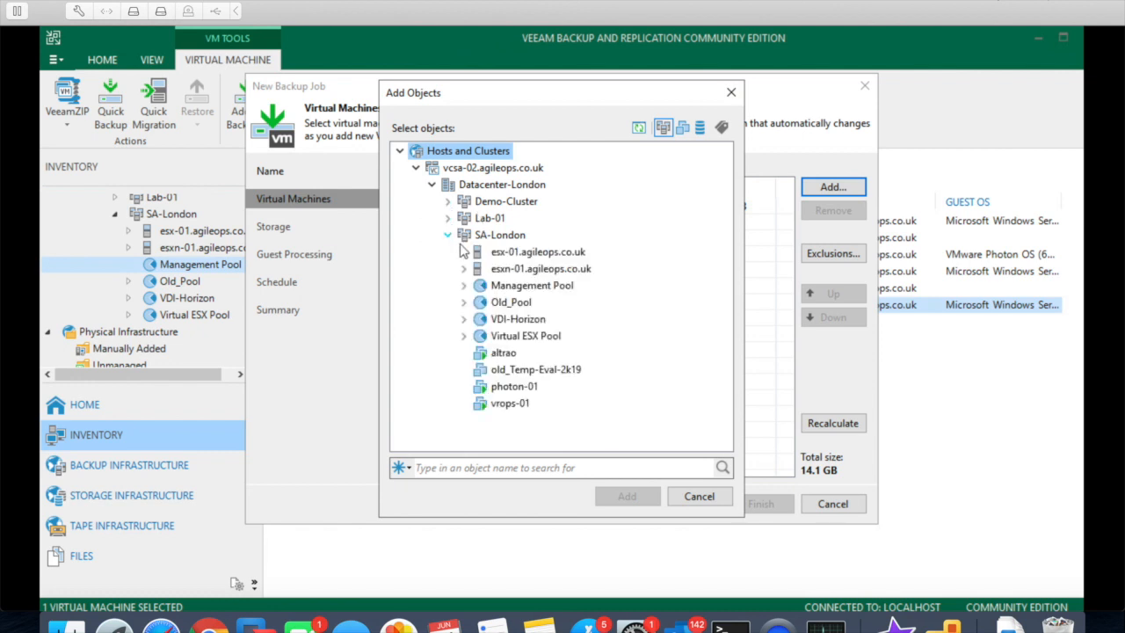
pyautogui.click(510, 406)
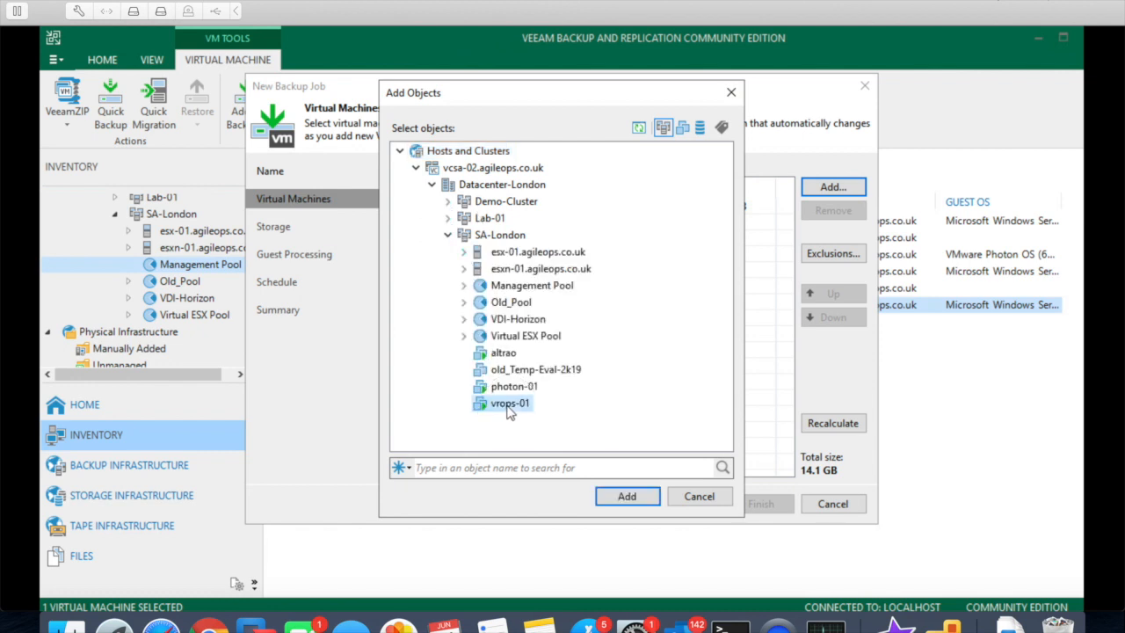
pyautogui.click(637, 499)
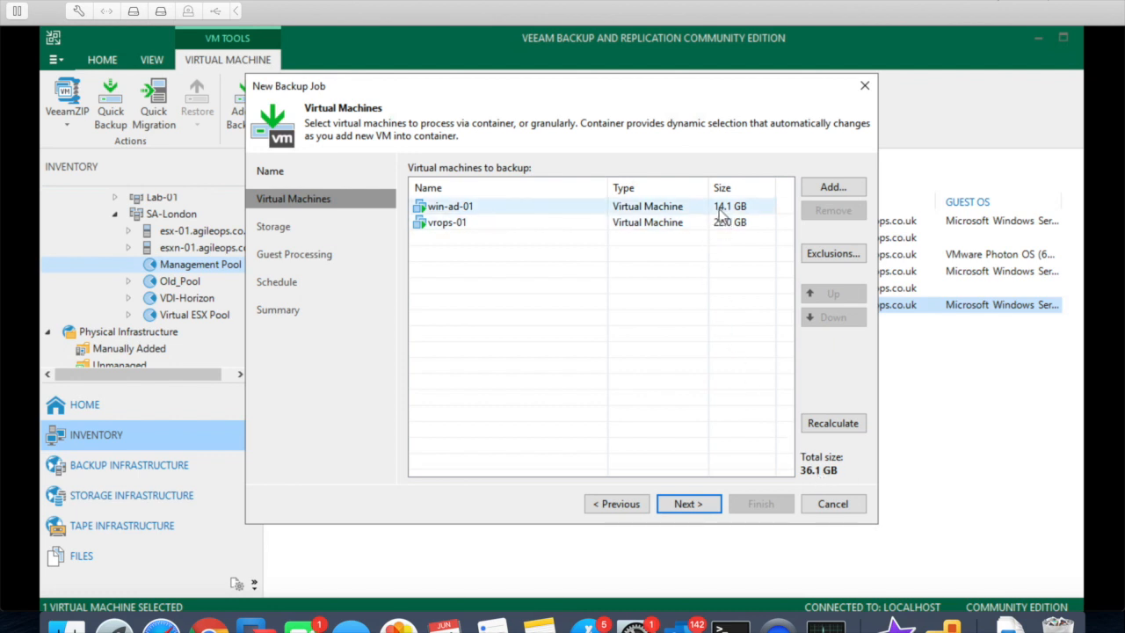
pyautogui.click(684, 504)
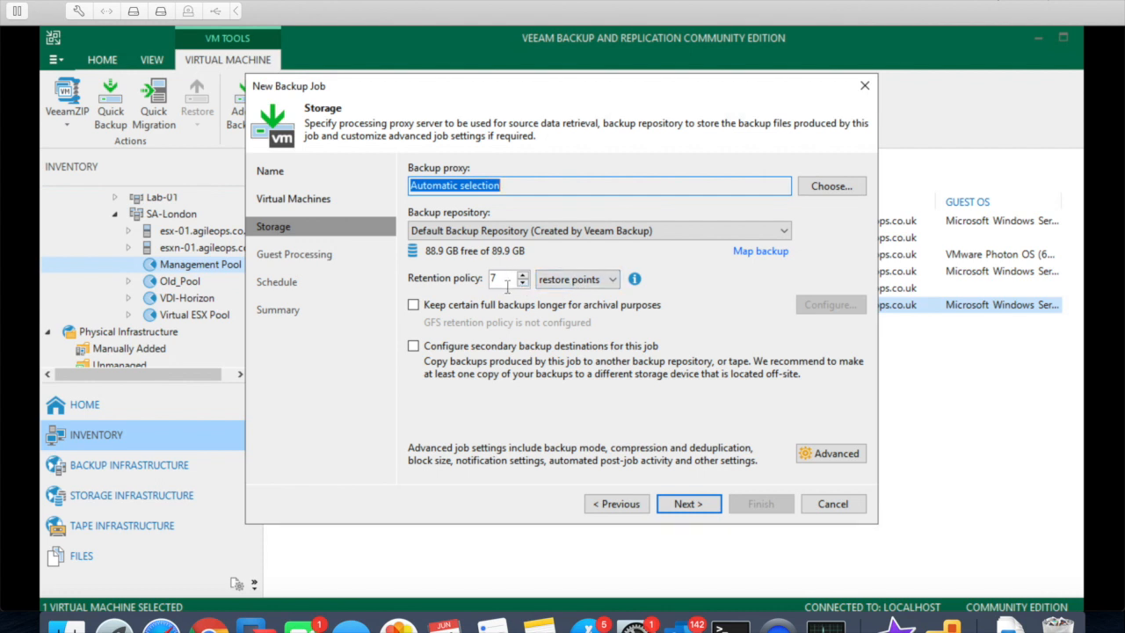
# - Review the available backup repositories and the backup proxy options without changing them
pyautogui.click(504, 232)
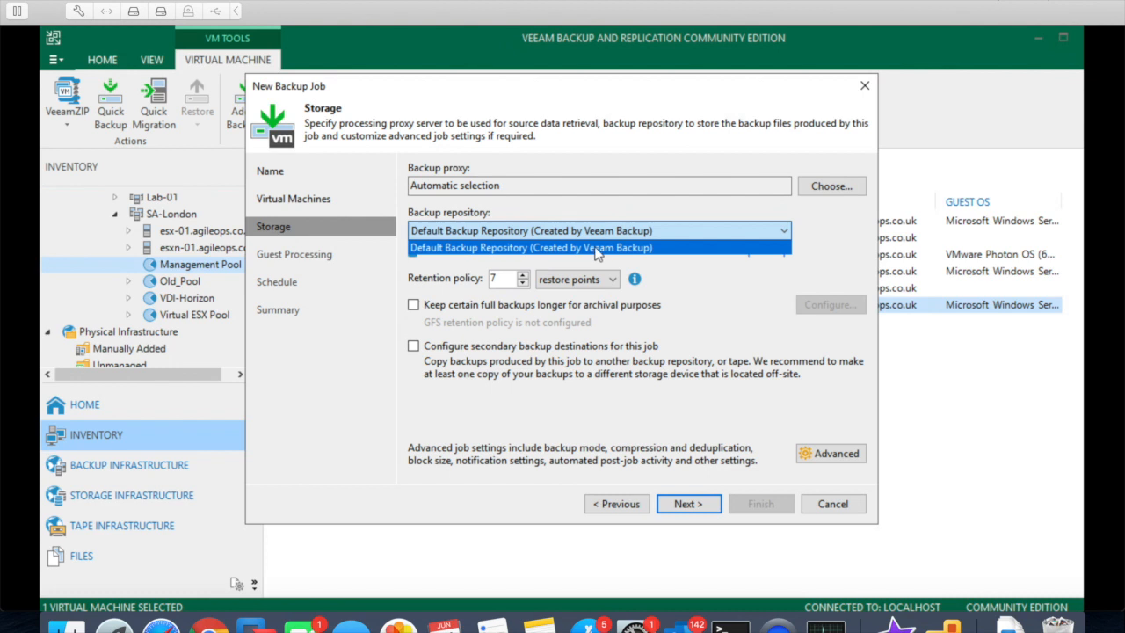
pyautogui.click(694, 288)
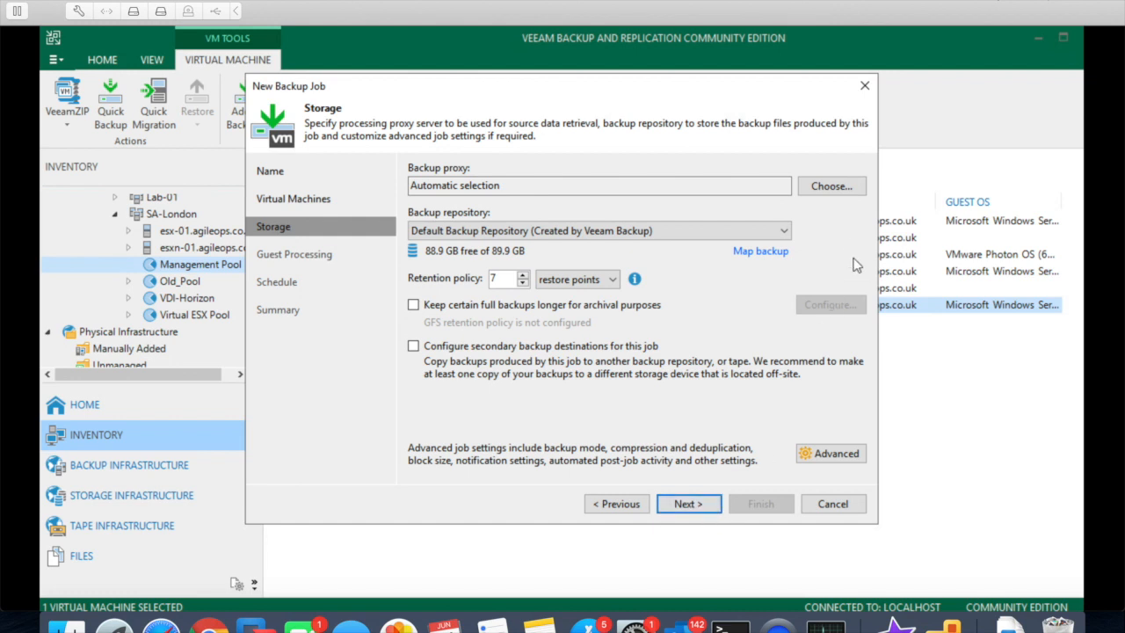
pyautogui.click(831, 189)
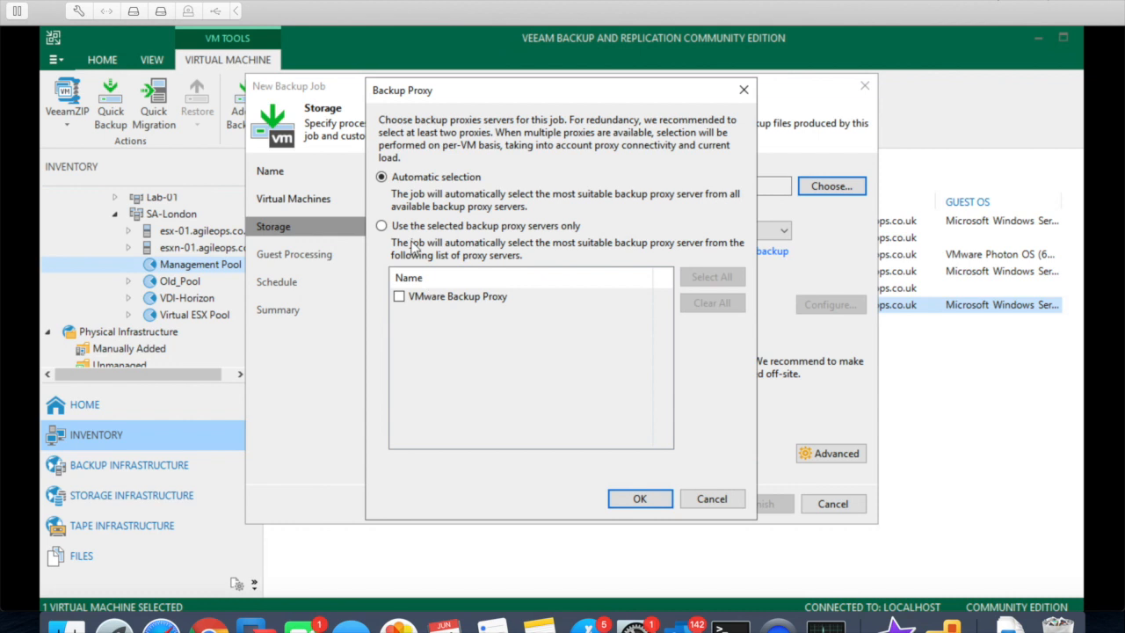
pyautogui.click(709, 501)
# - Accept the storage and guest processing settings and enable the job to run automatically every day at 05:00
pyautogui.click(703, 501)
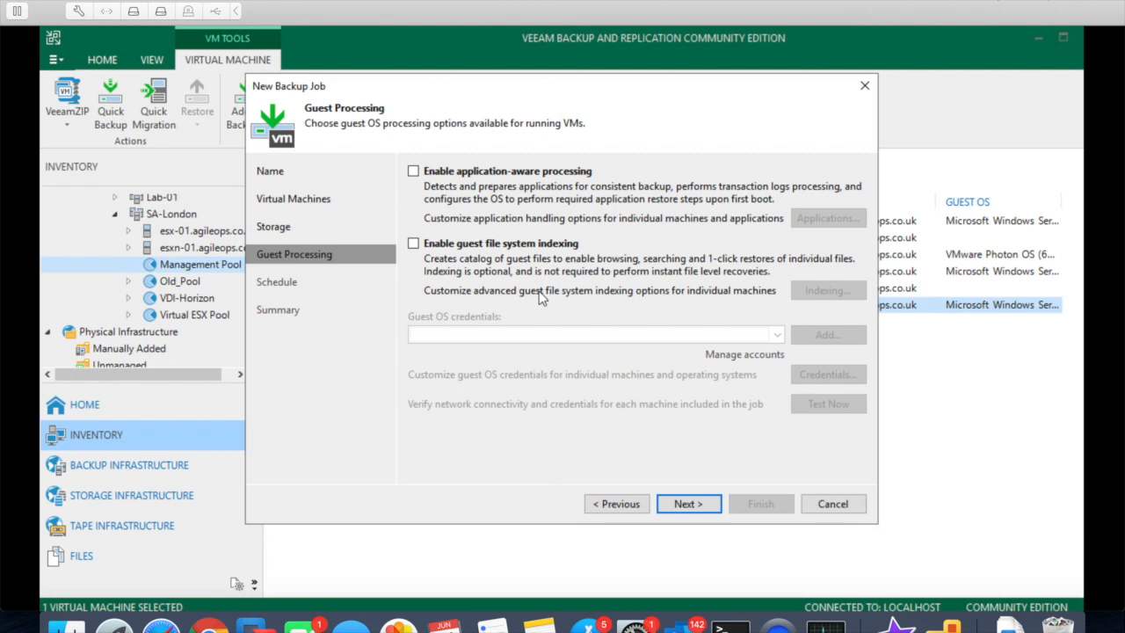
pyautogui.click(685, 503)
pyautogui.click(413, 172)
pyautogui.click(606, 187)
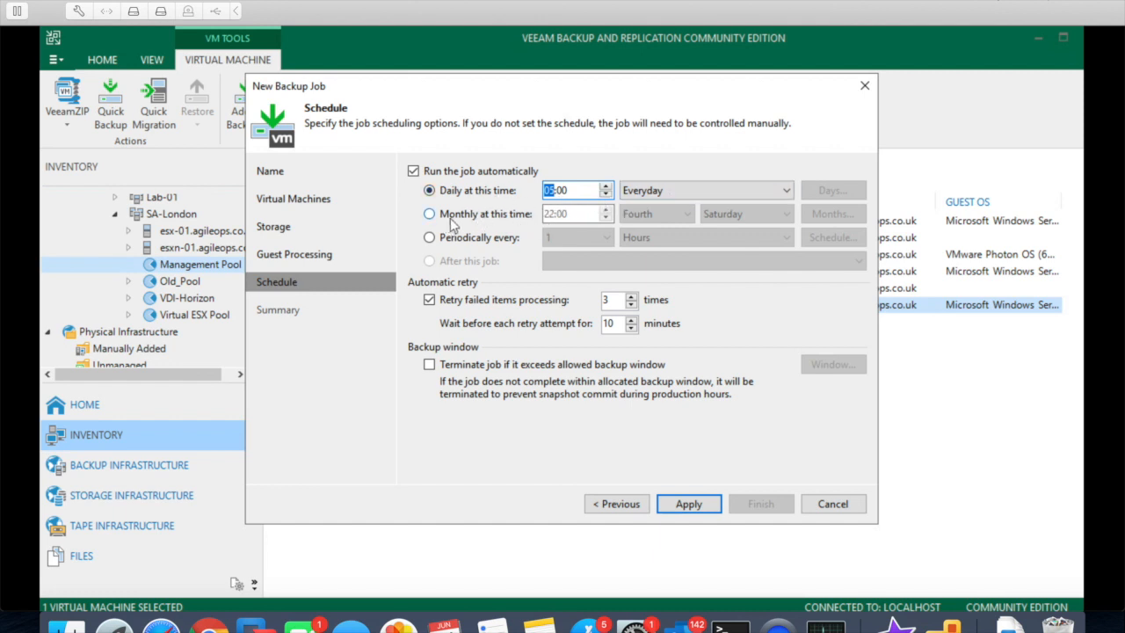
# - Switch the job to a monthly schedule at 07:00 on the fourth Saturday, with all twelve months selected
pyautogui.click(435, 217)
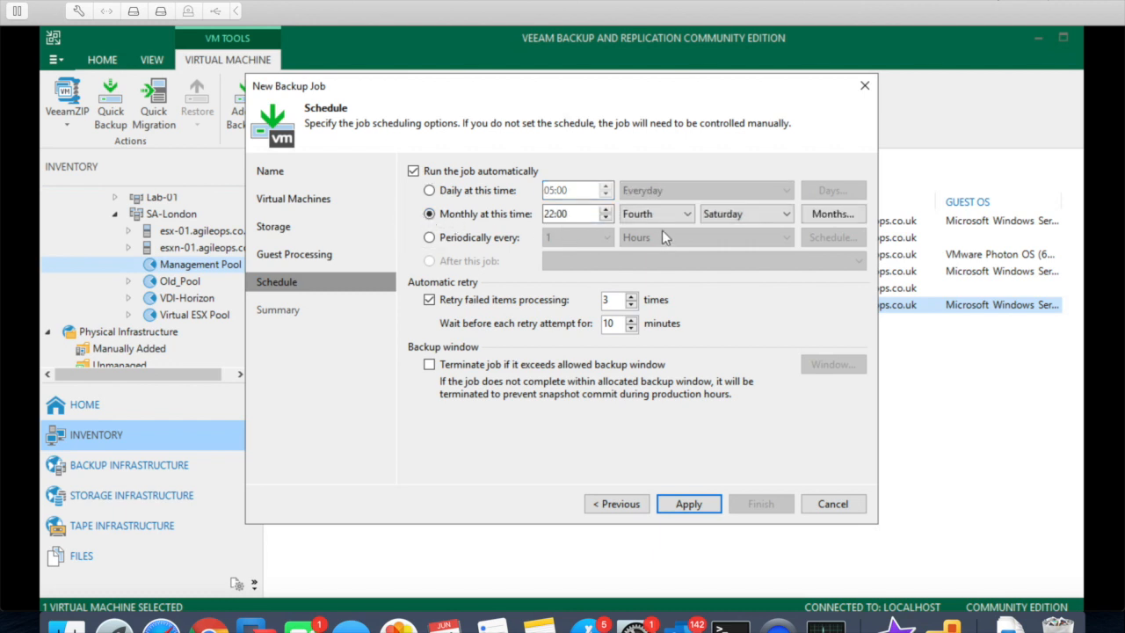
pyautogui.click(554, 219)
pyautogui.click(683, 217)
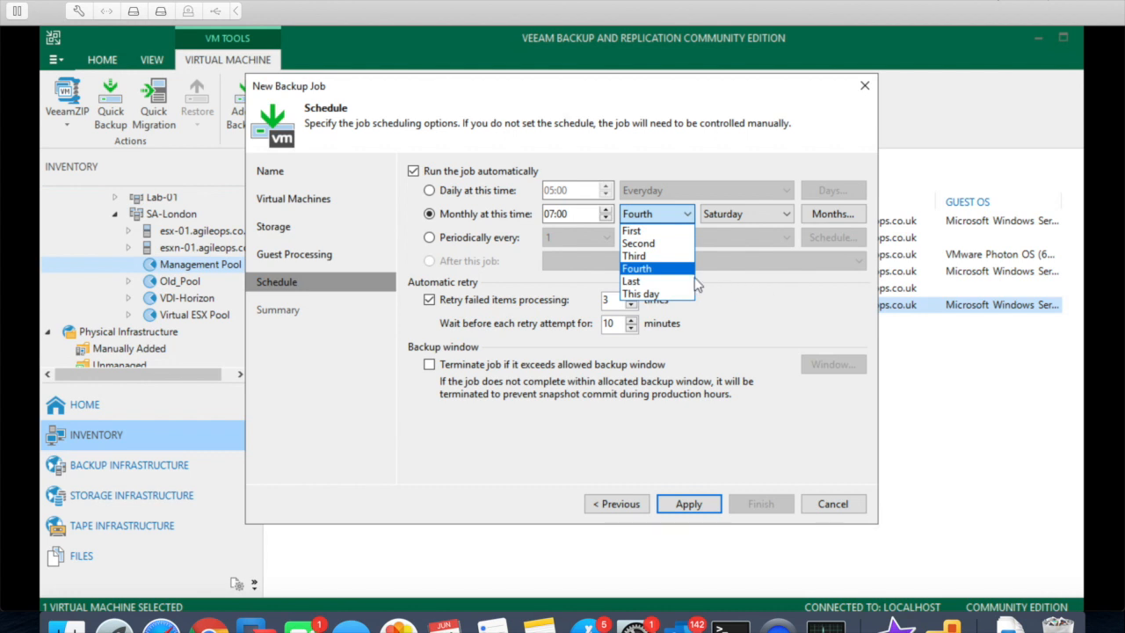
pyautogui.click(721, 261)
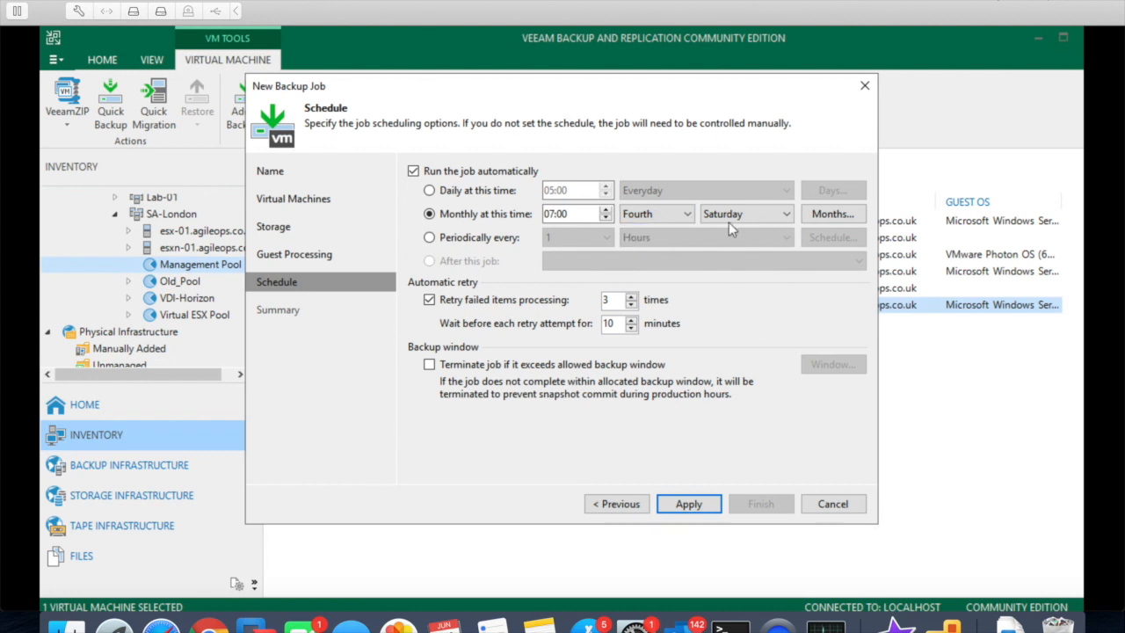
pyautogui.click(811, 216)
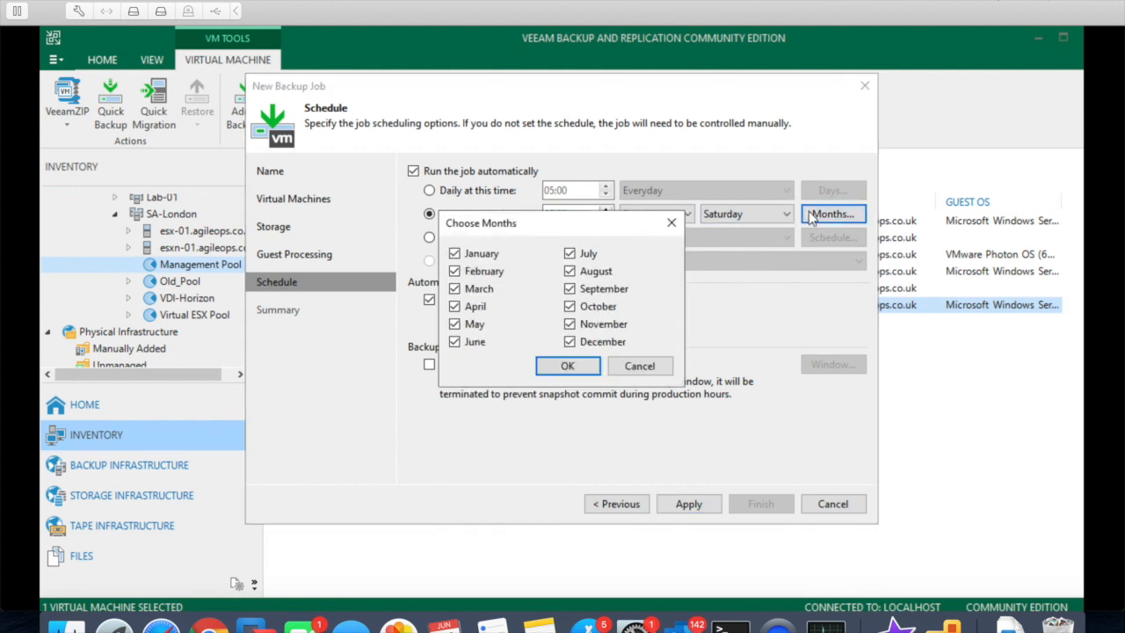
pyautogui.click(583, 371)
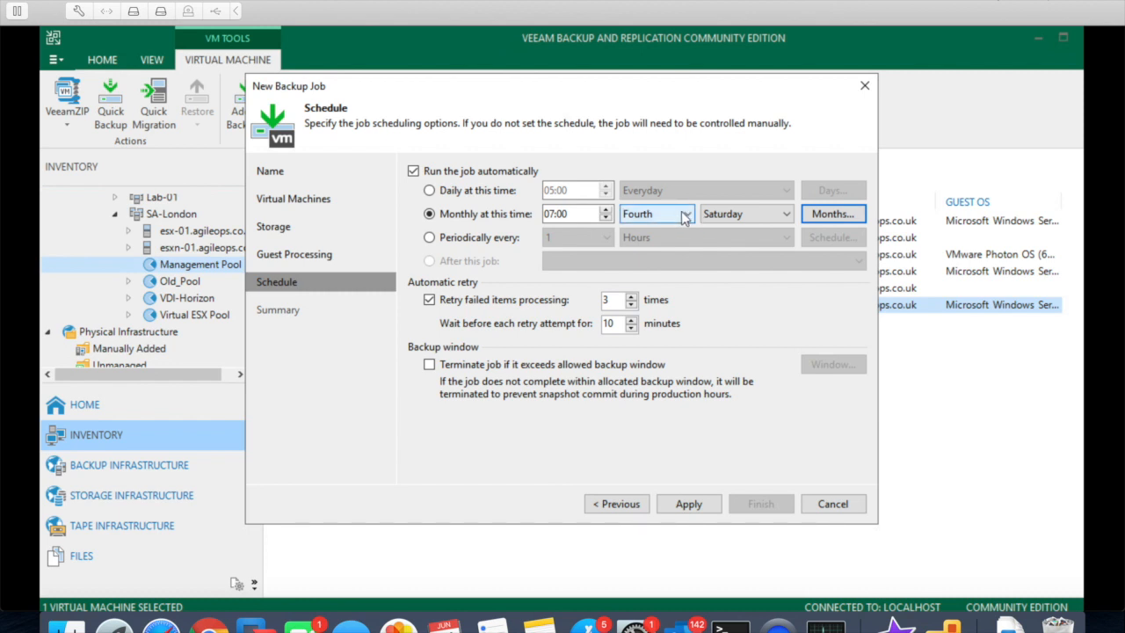
# - Try the last Saturday as the monthly run day, check the weekday options, and return the schedule to the fourth Saturday
pyautogui.click(685, 216)
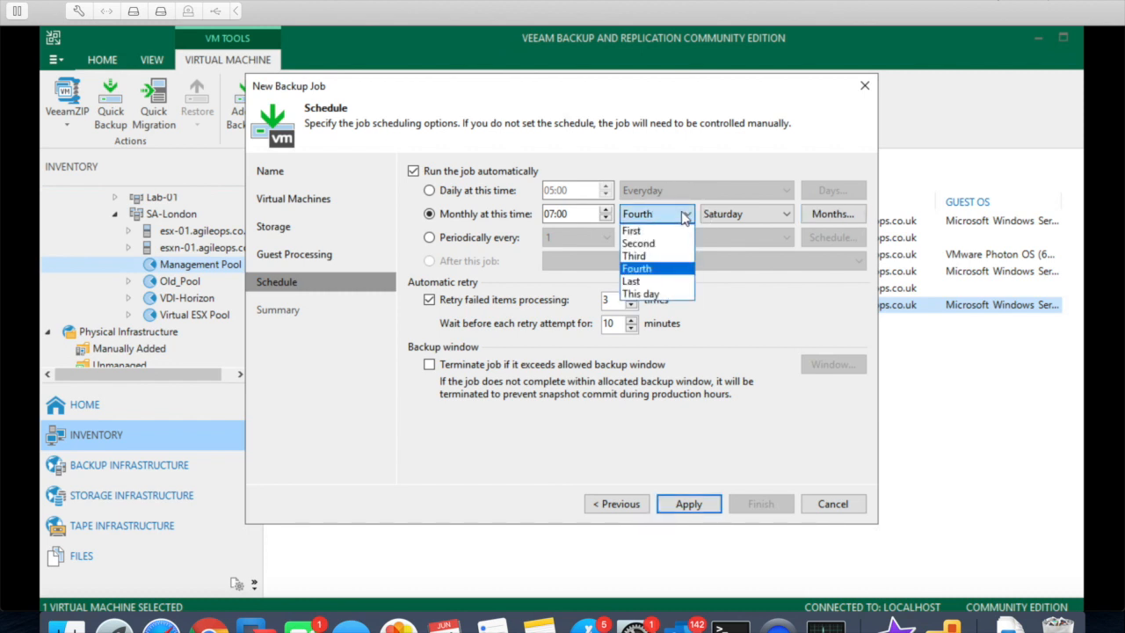
pyautogui.click(692, 282)
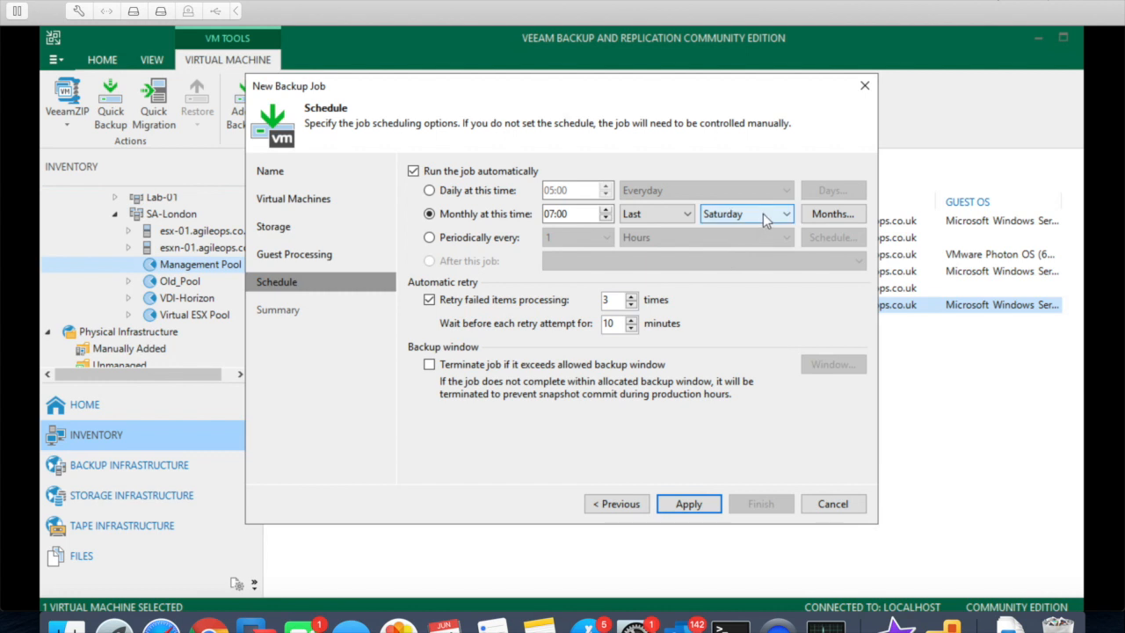
pyautogui.click(764, 220)
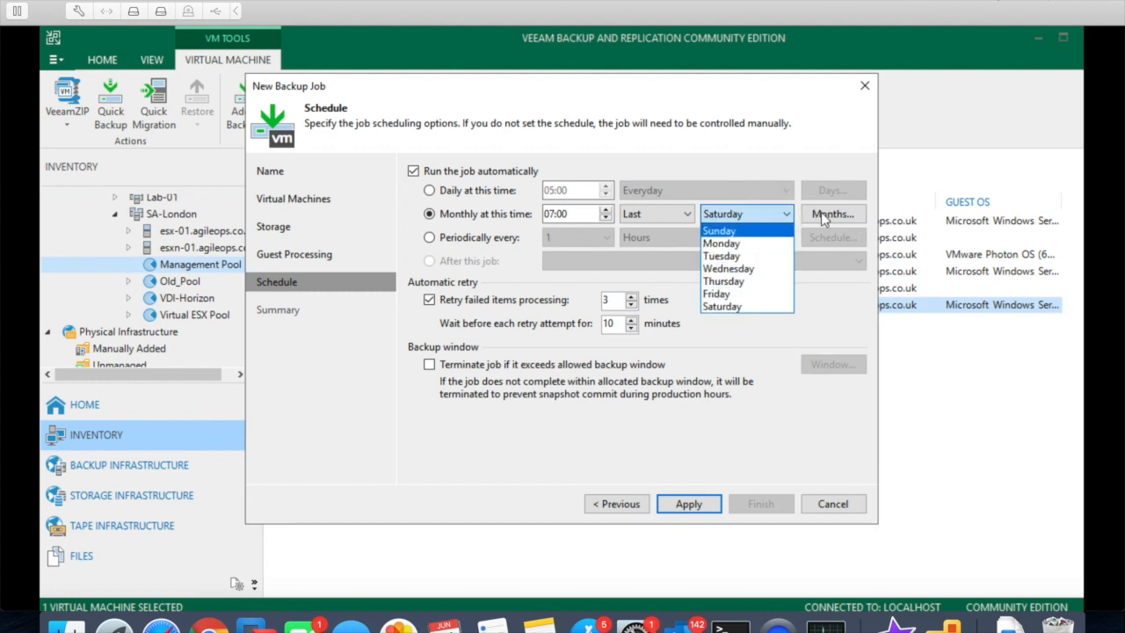
pyautogui.click(667, 217)
pyautogui.click(667, 217)
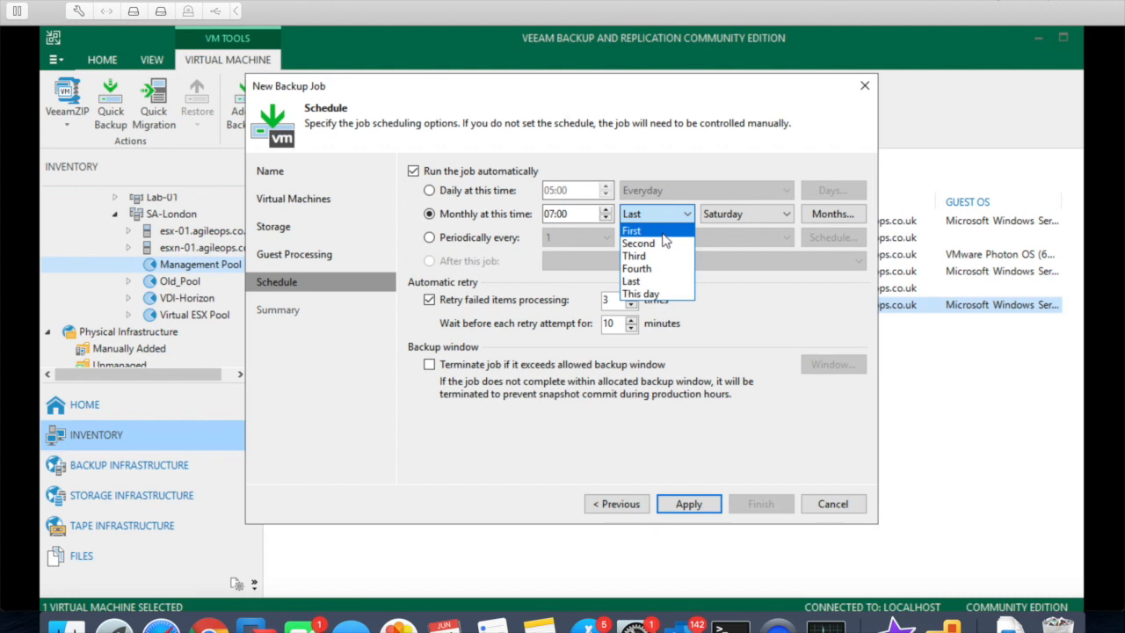
pyautogui.click(675, 271)
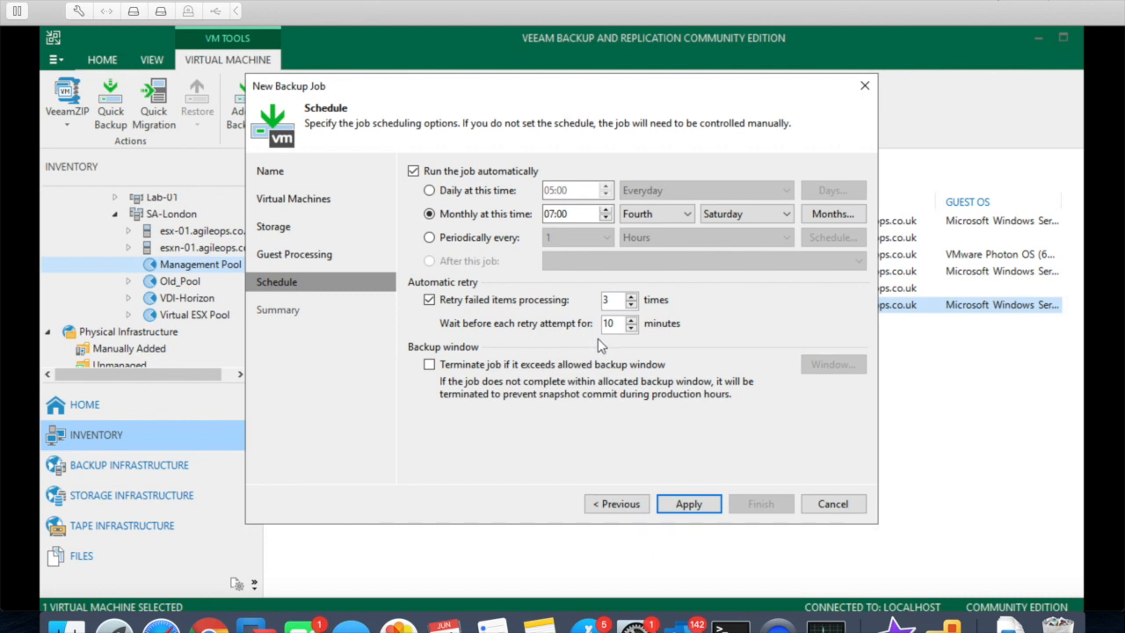
# - Apply the monthly schedule and review the backup job summary, including its target path
pyautogui.click(708, 507)
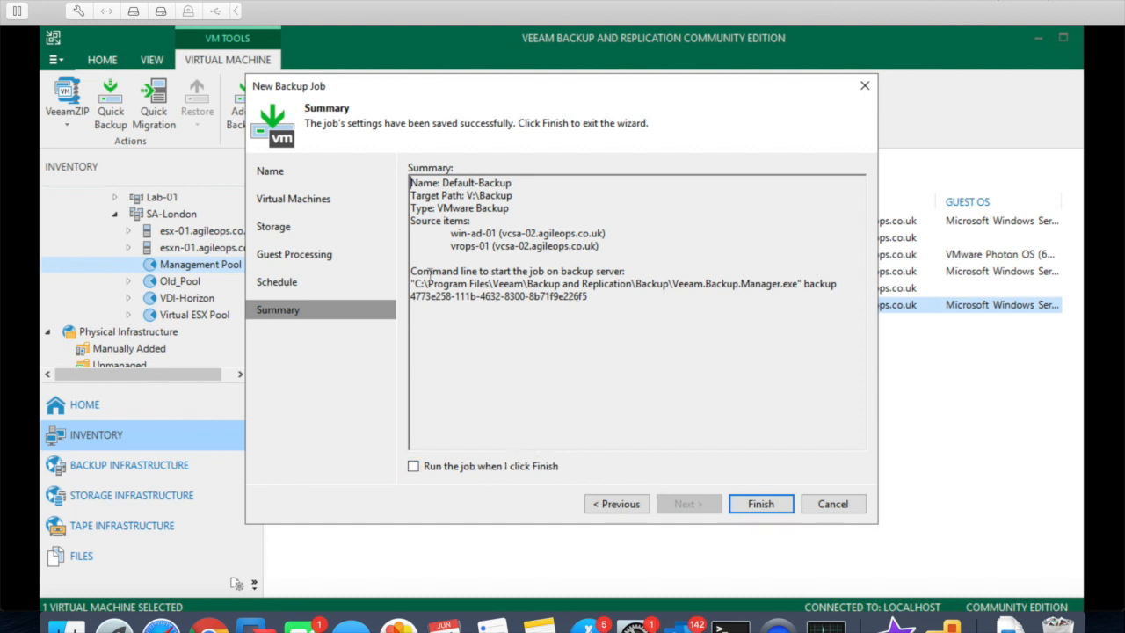
pyautogui.moveTo(518, 202); pyautogui.dragTo(433, 198)
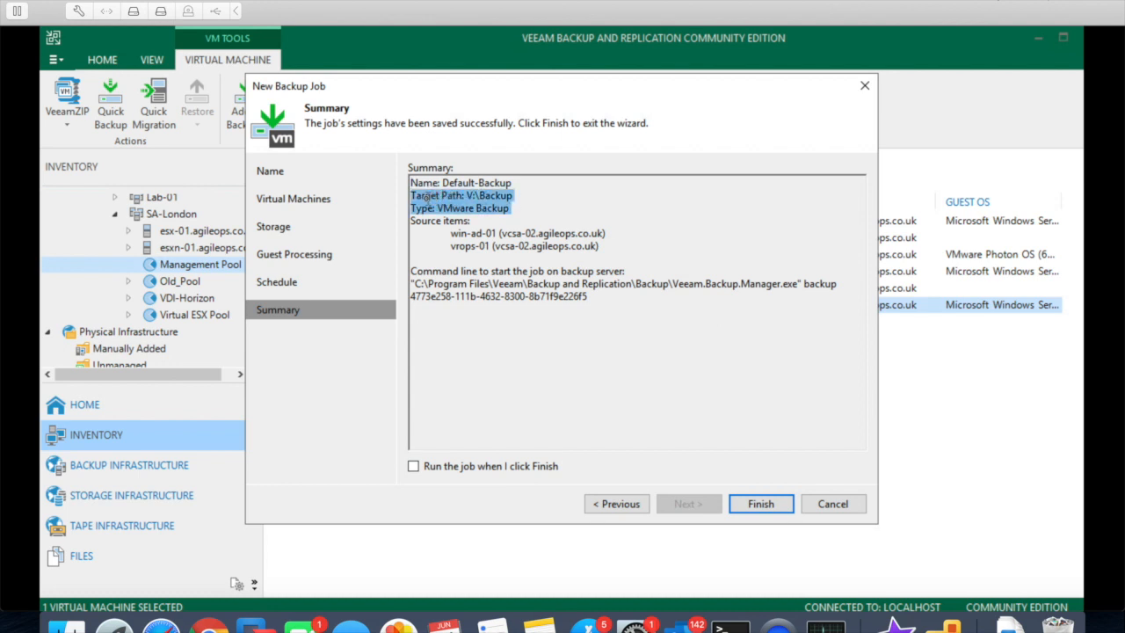
pyautogui.click(471, 209)
pyautogui.moveTo(526, 197); pyautogui.dragTo(463, 196)
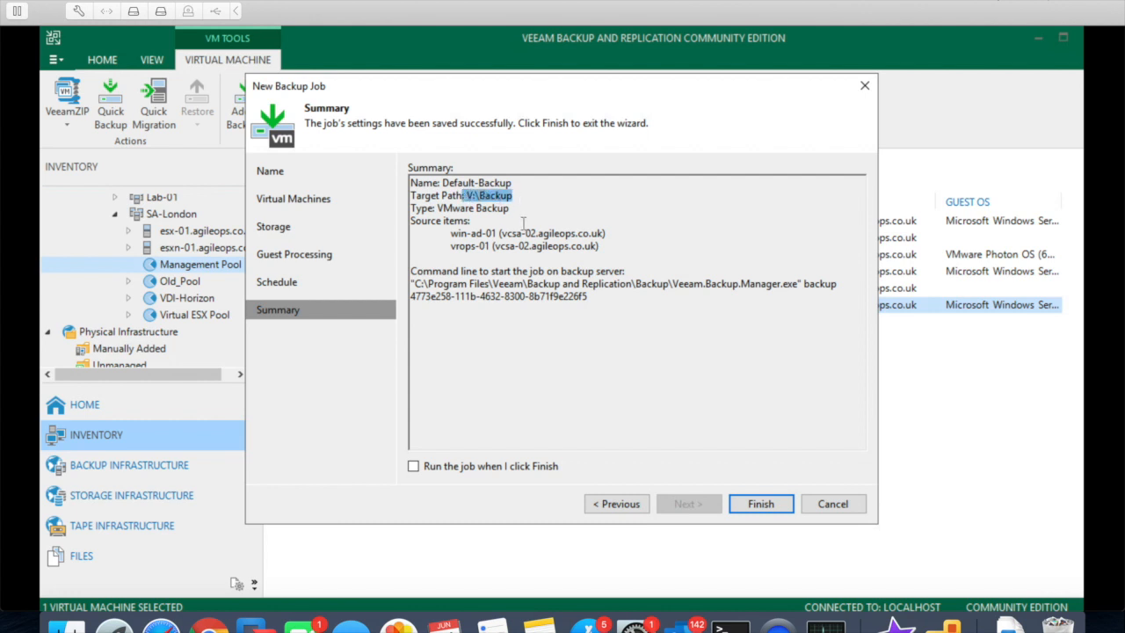
# - Set the job to run on completion and finish the backup job wizard
pyautogui.click(771, 507)
pyautogui.click(558, 467)
pyautogui.click(769, 508)
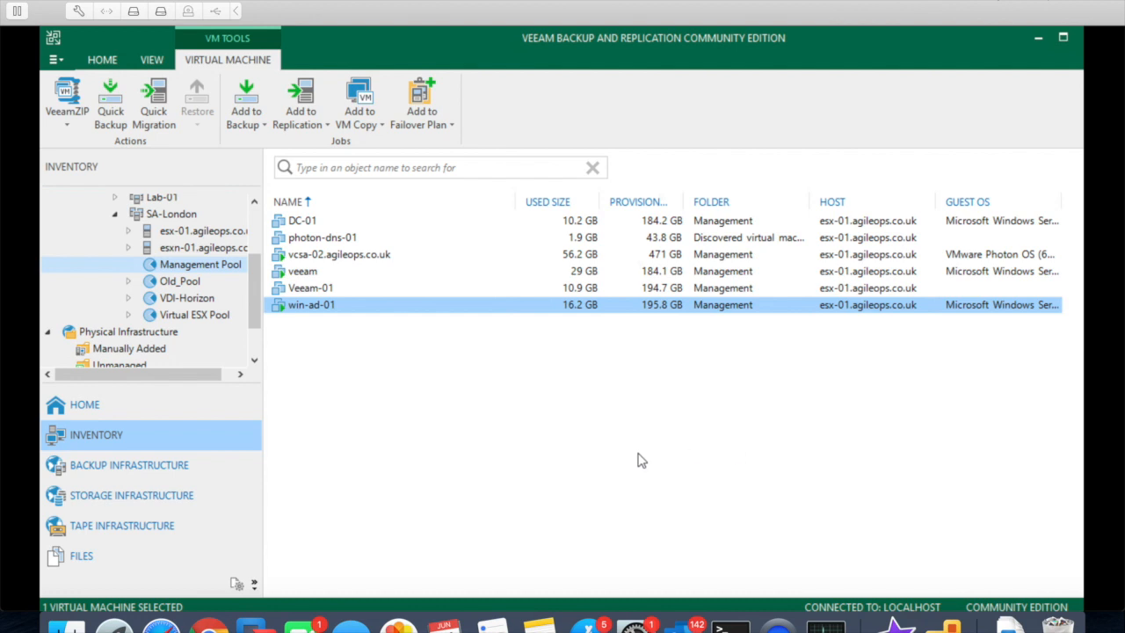
# - Examine the Default-Backup job's progress details and the list of successful sessions from the last 24 hours
pyautogui.click(151, 413)
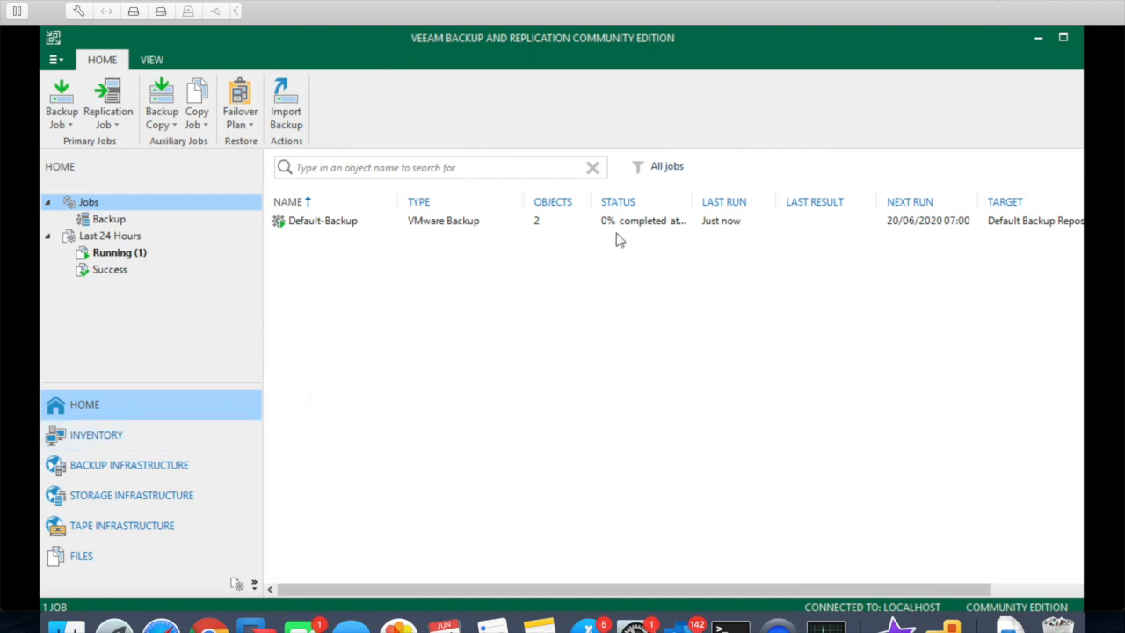
pyautogui.click(644, 222)
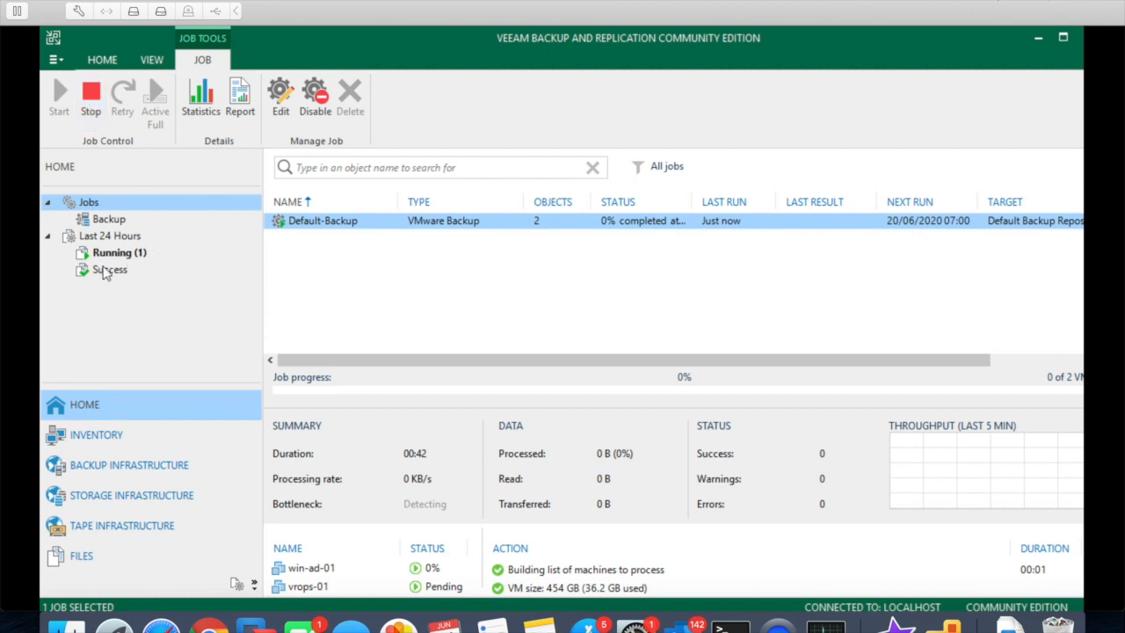
pyautogui.click(103, 272)
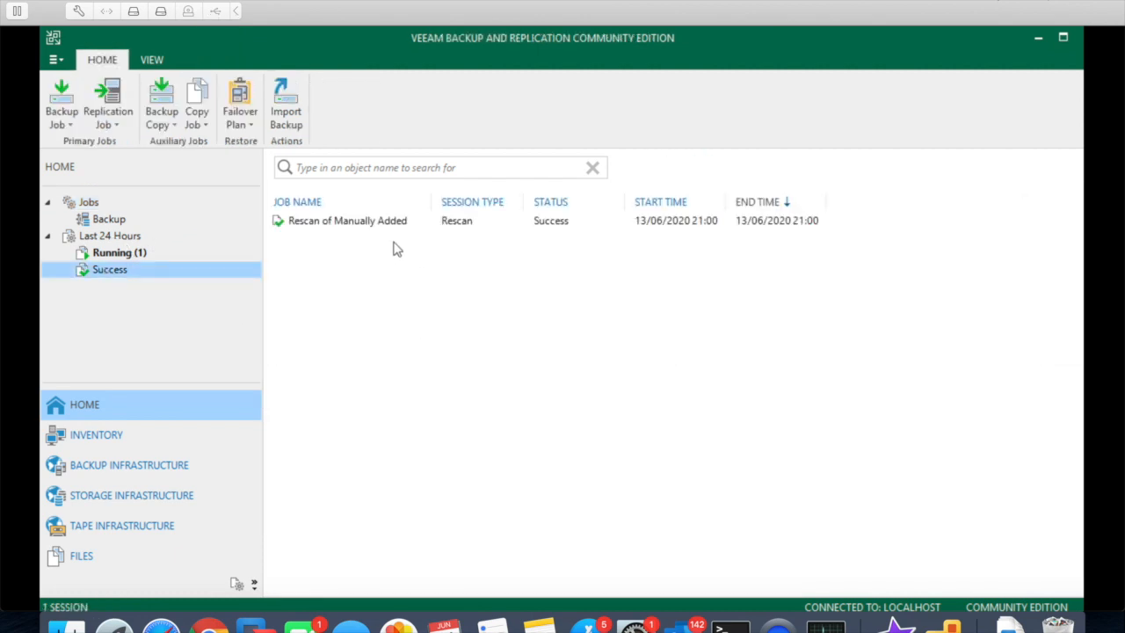